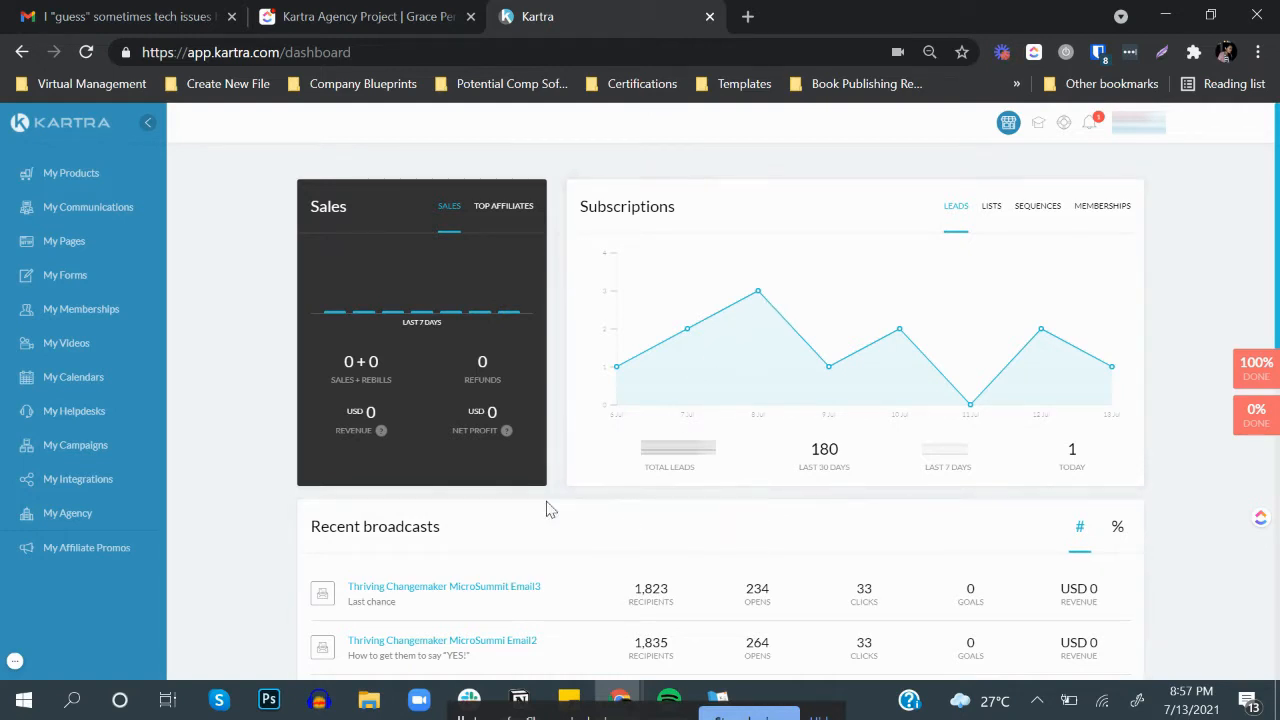
- Open the Broadcasts page in the communications section
{"action": "left_click", "coordinate": [85, 220]}
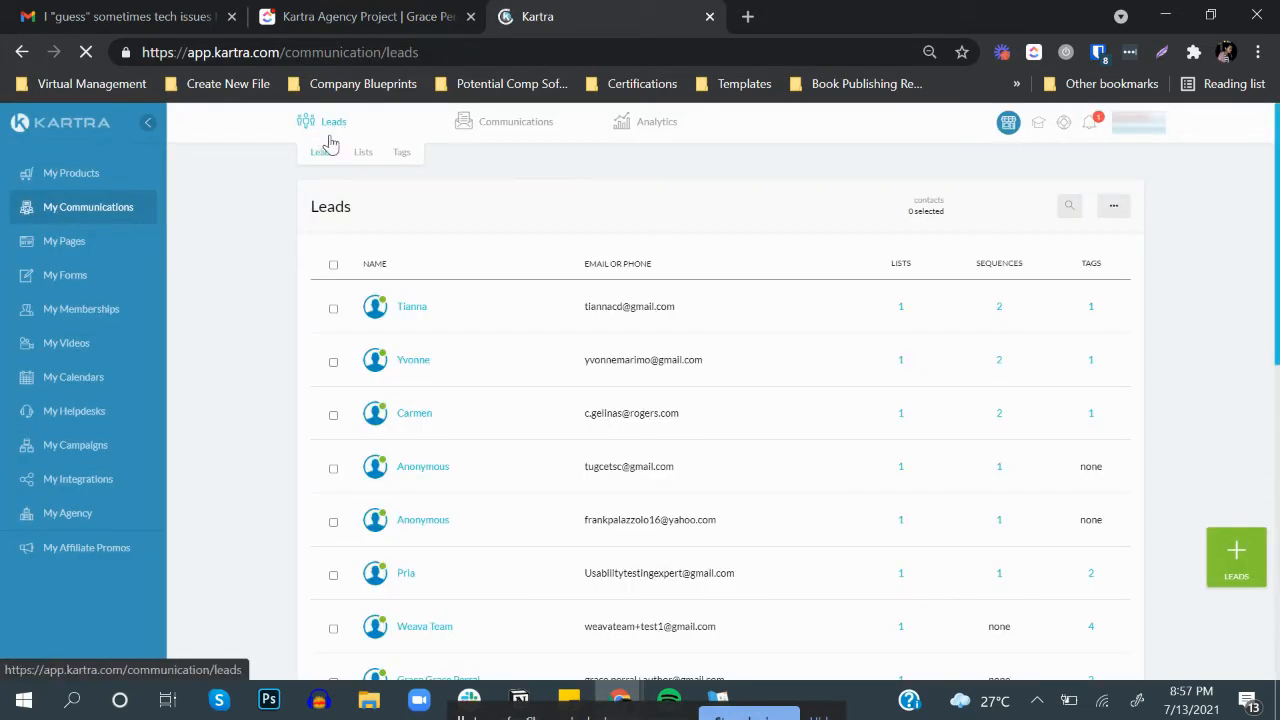
{"action": "left_click", "coordinate": [532, 132]}
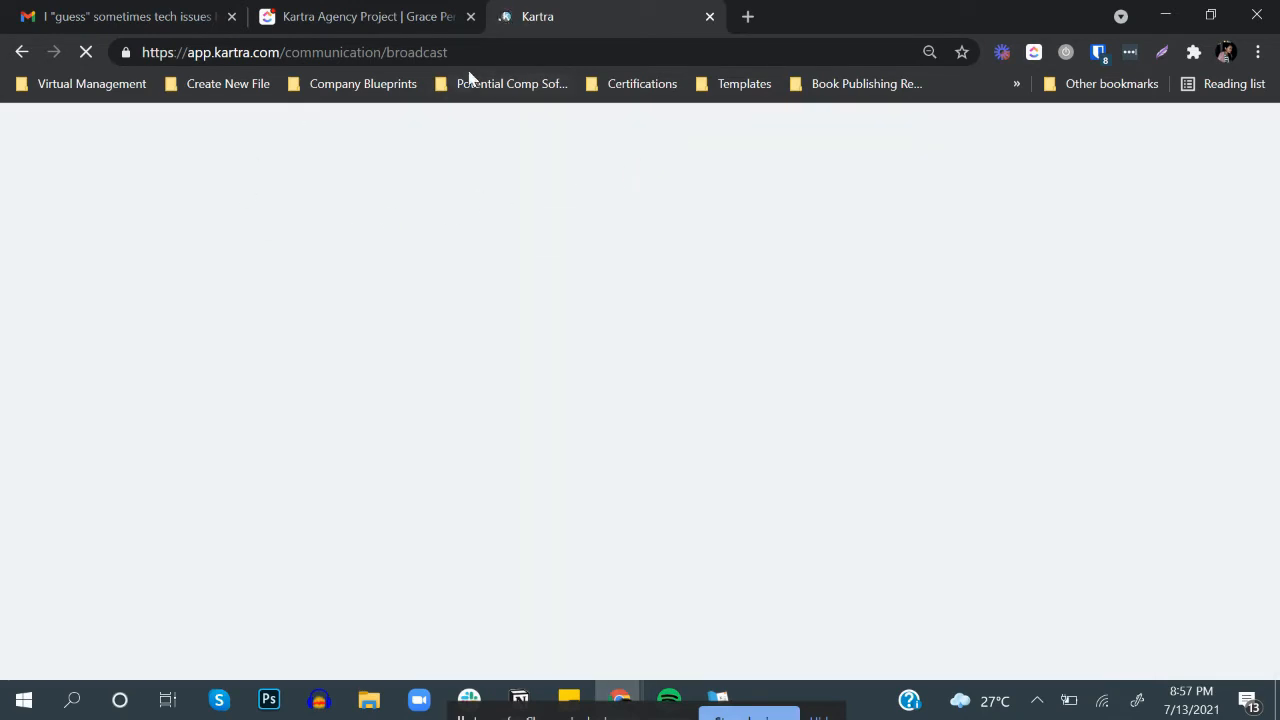
{"action": "left_click", "coordinate": [497, 55]}
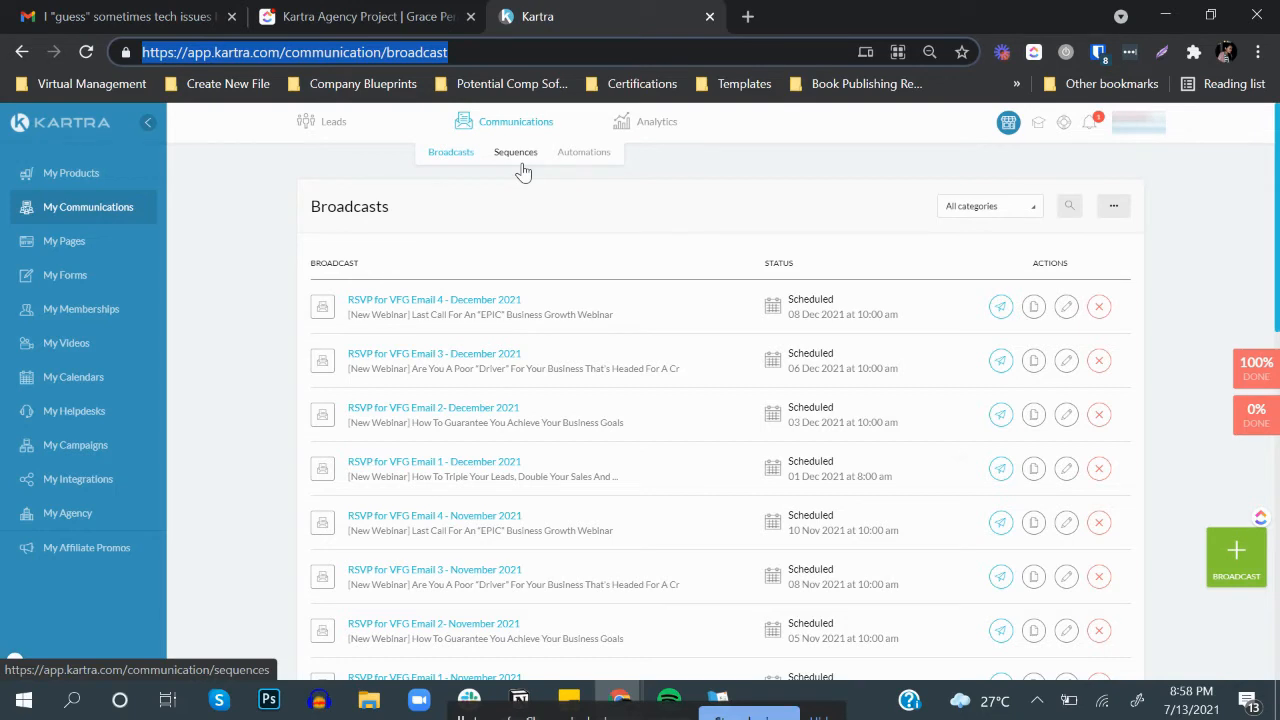
{"action": "left_click", "coordinate": [450, 156]}
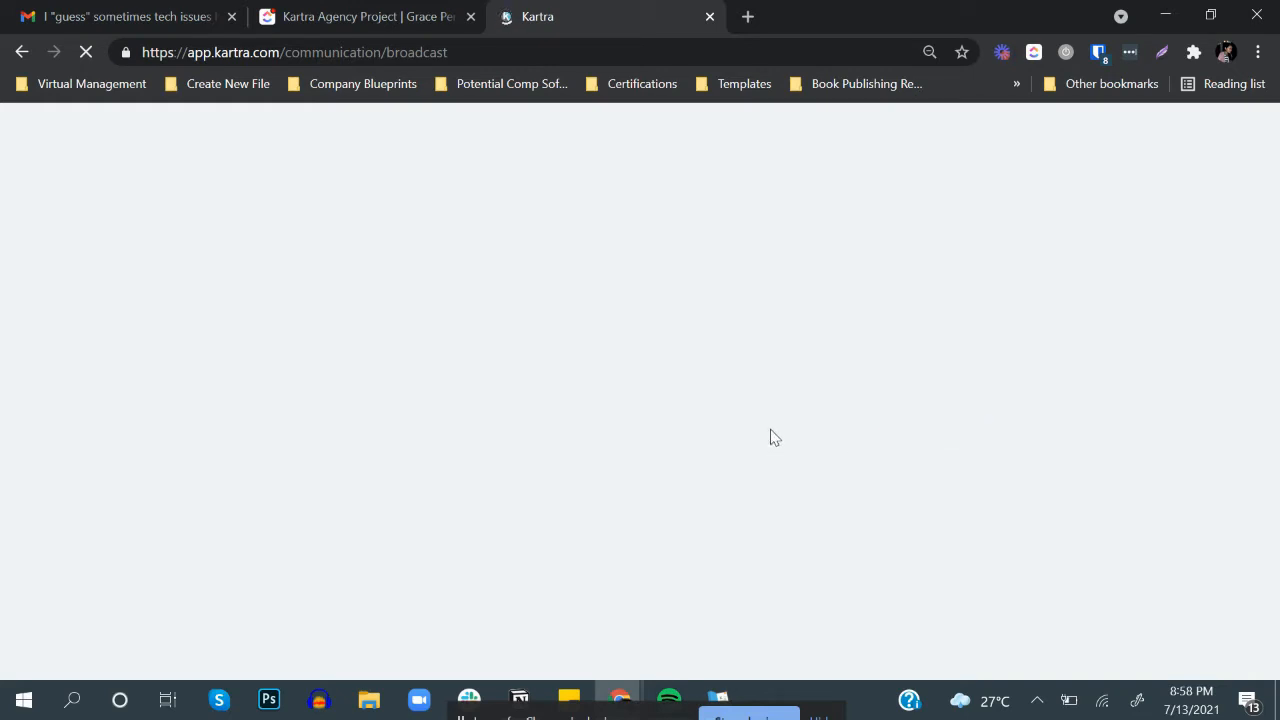
{"action": "left_click", "coordinate": [660, 52]}
{"action": "left_click", "coordinate": [906, 390]}
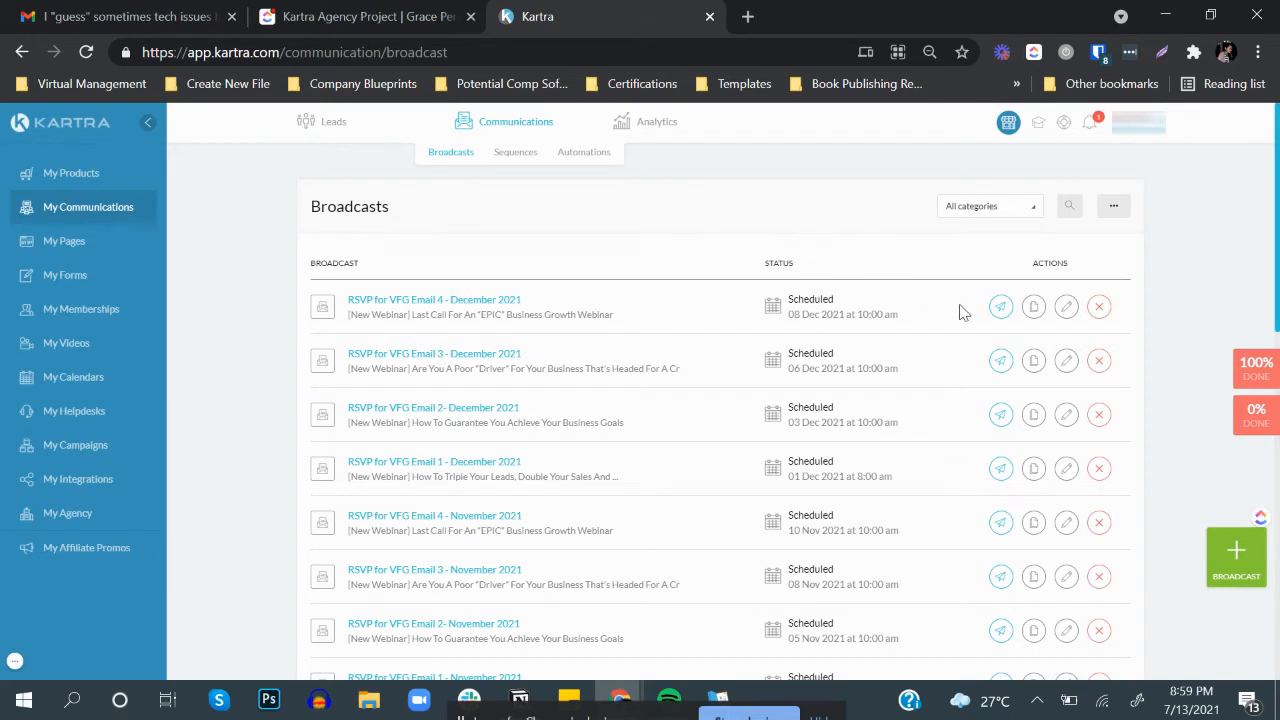
- Start a new broadcast and name it "Merry Christmas Greeting to special lead"
{"action": "left_click", "coordinate": [1240, 556]}
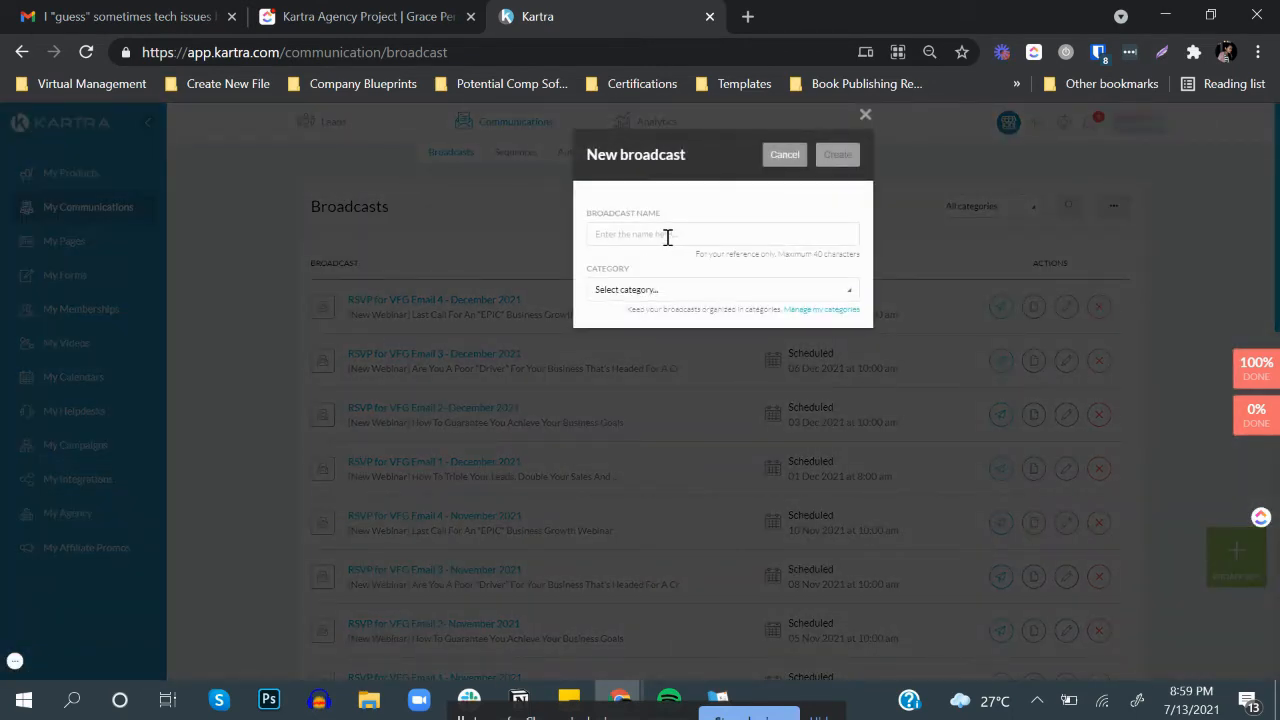
{"action": "left_click", "coordinate": [668, 237]}
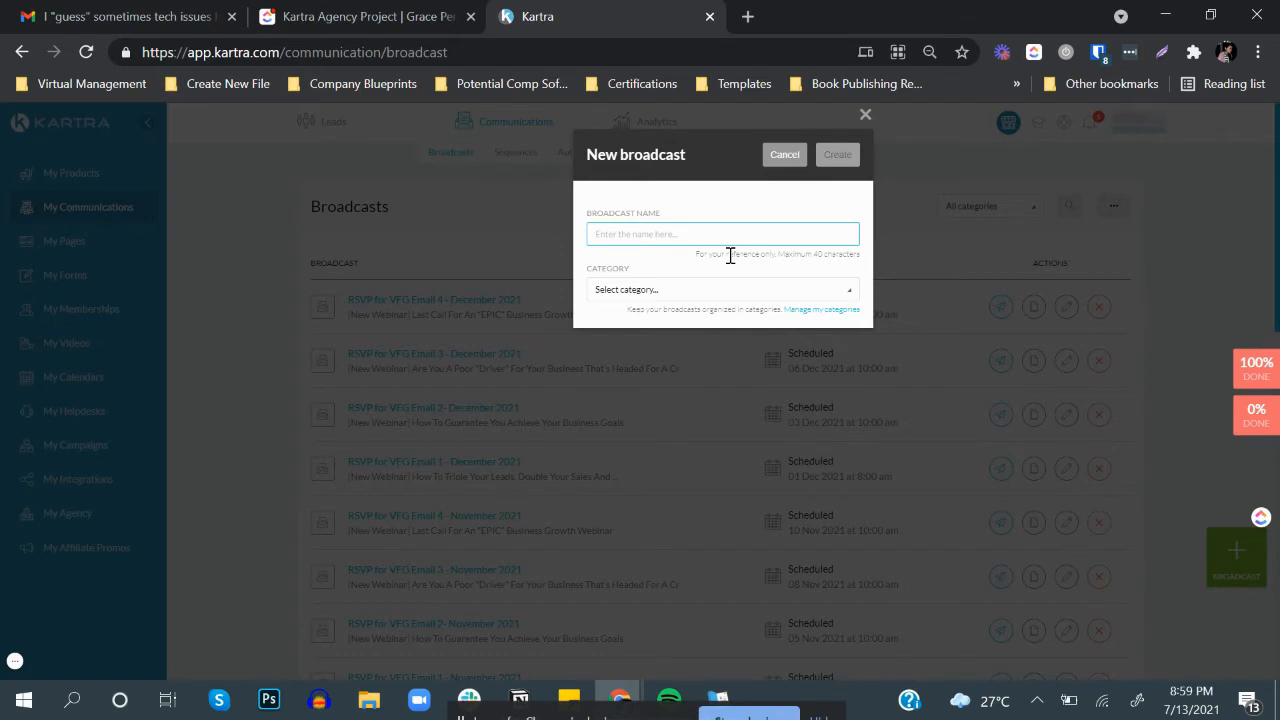
{"action": "type", "text": "Merry Christmas Greeting to special lead"}
- Check the existing broadcast categories and add a new category named "Holiday Greeting"
{"action": "left_click", "coordinate": [702, 289]}
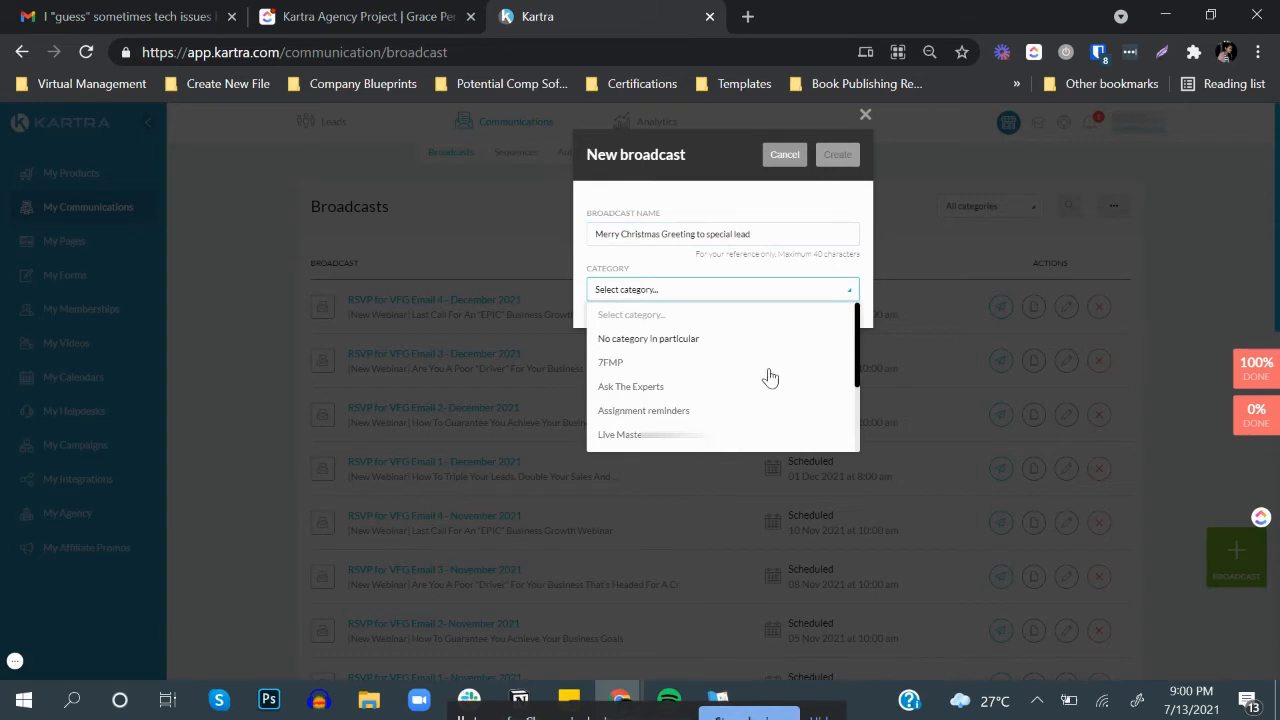
{"action": "left_click", "coordinate": [664, 272]}
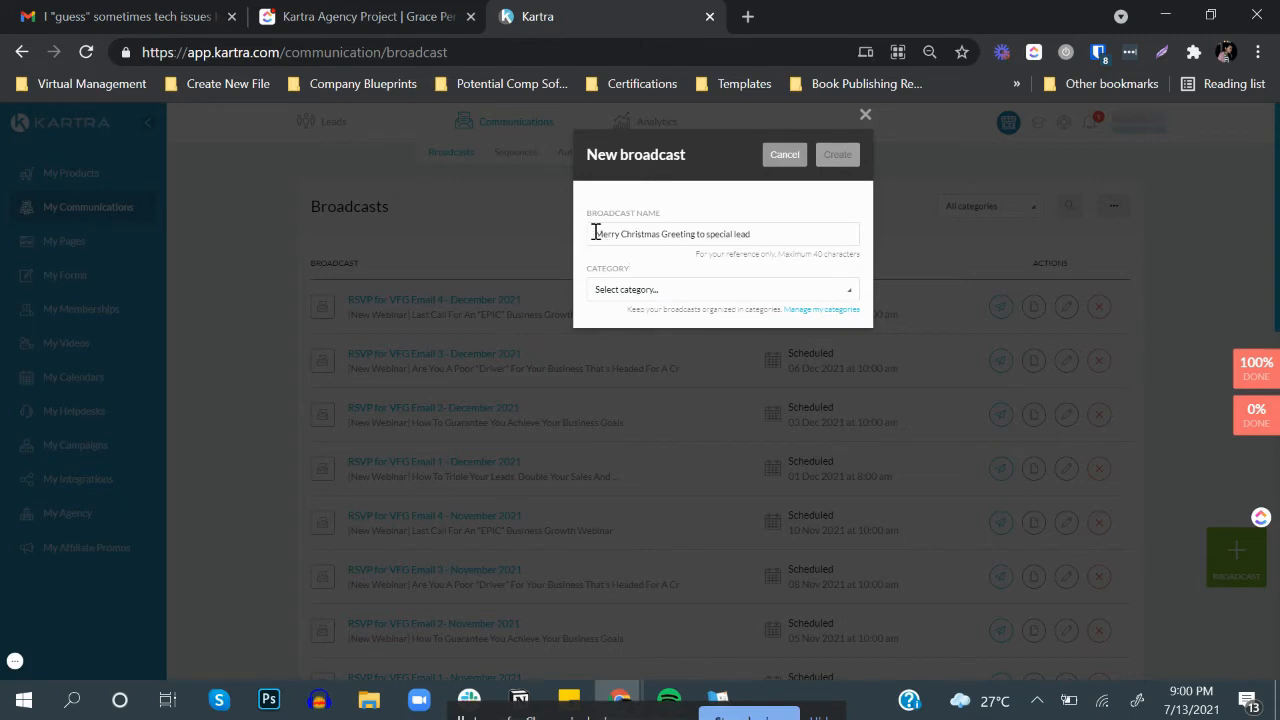
{"action": "scroll", "coordinate": [700, 394], "scroll_direction": "down", "scroll_amount": 5}
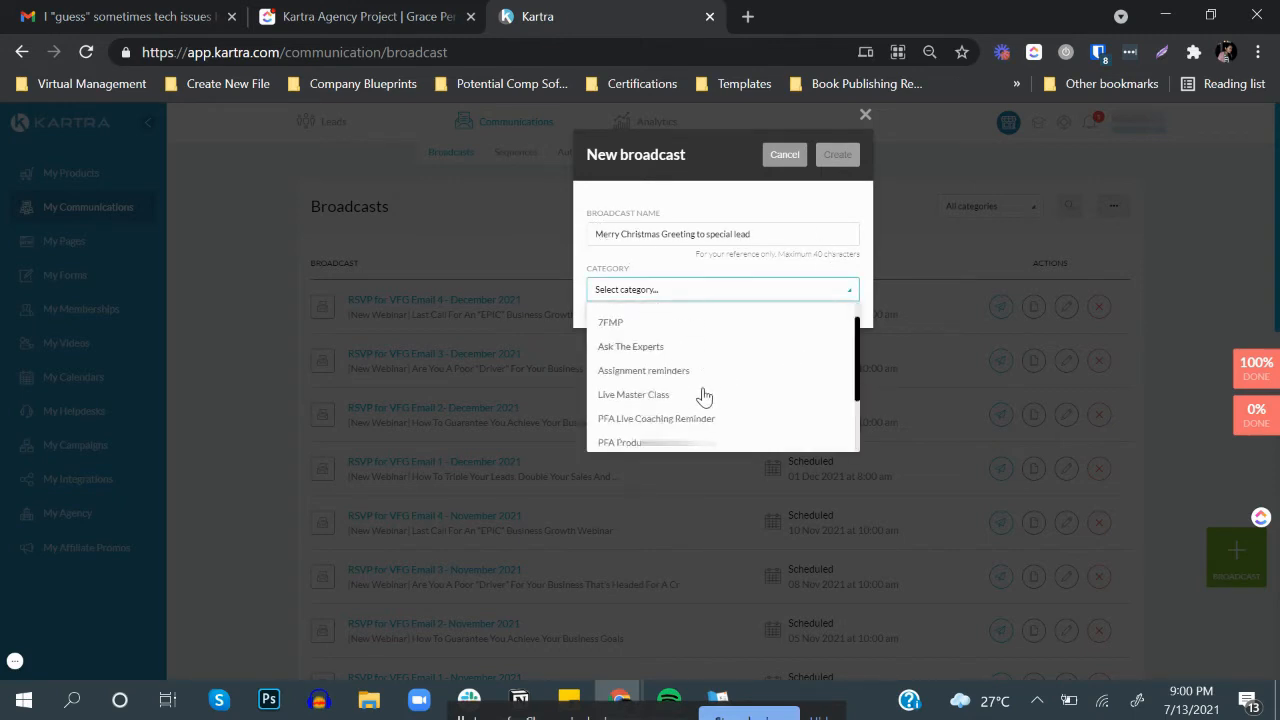
{"action": "scroll", "coordinate": [700, 394], "scroll_direction": "up", "scroll_amount": 5}
{"action": "scroll", "coordinate": [690, 376], "scroll_direction": "down", "scroll_amount": 5}
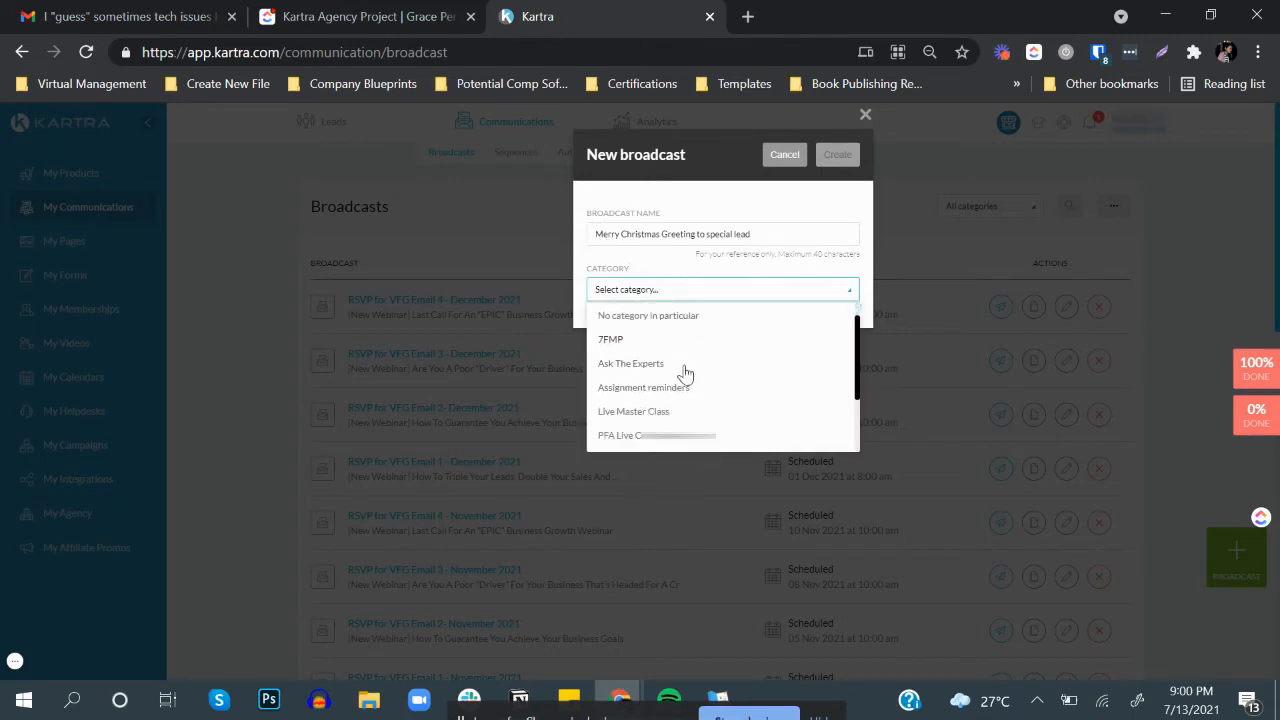
{"action": "left_click", "coordinate": [698, 264]}
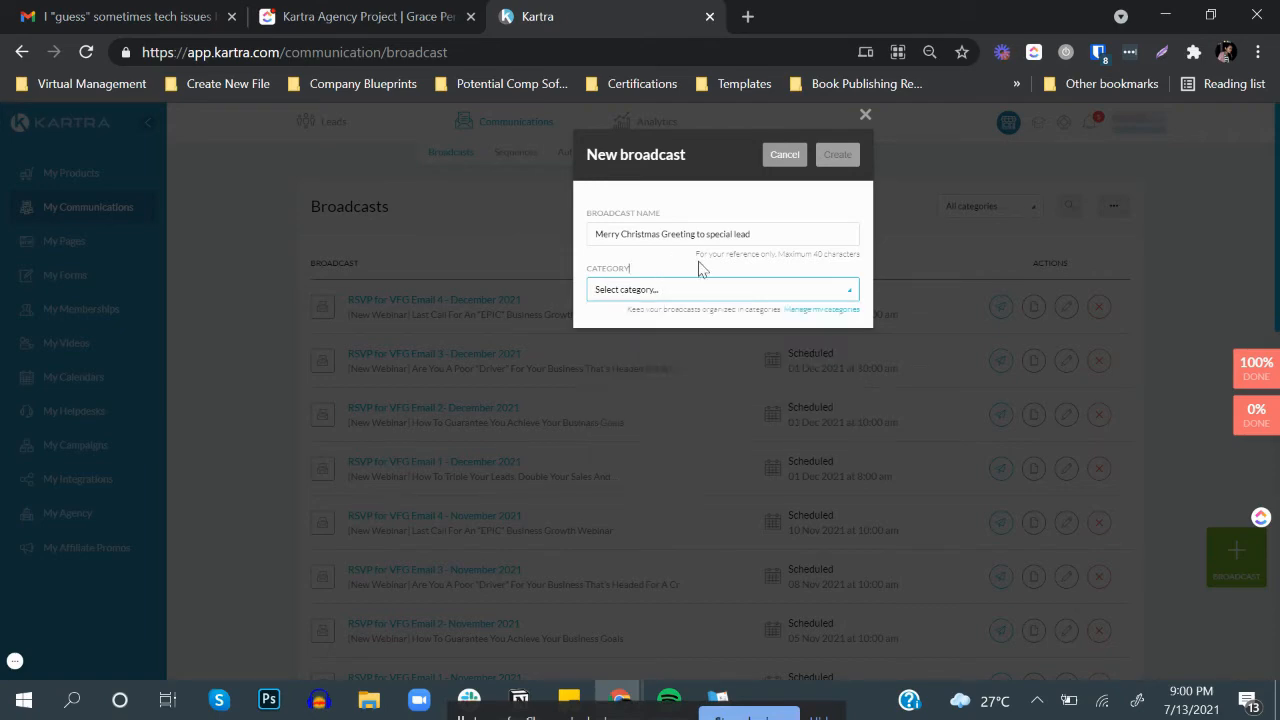
{"action": "left_click", "coordinate": [821, 310]}
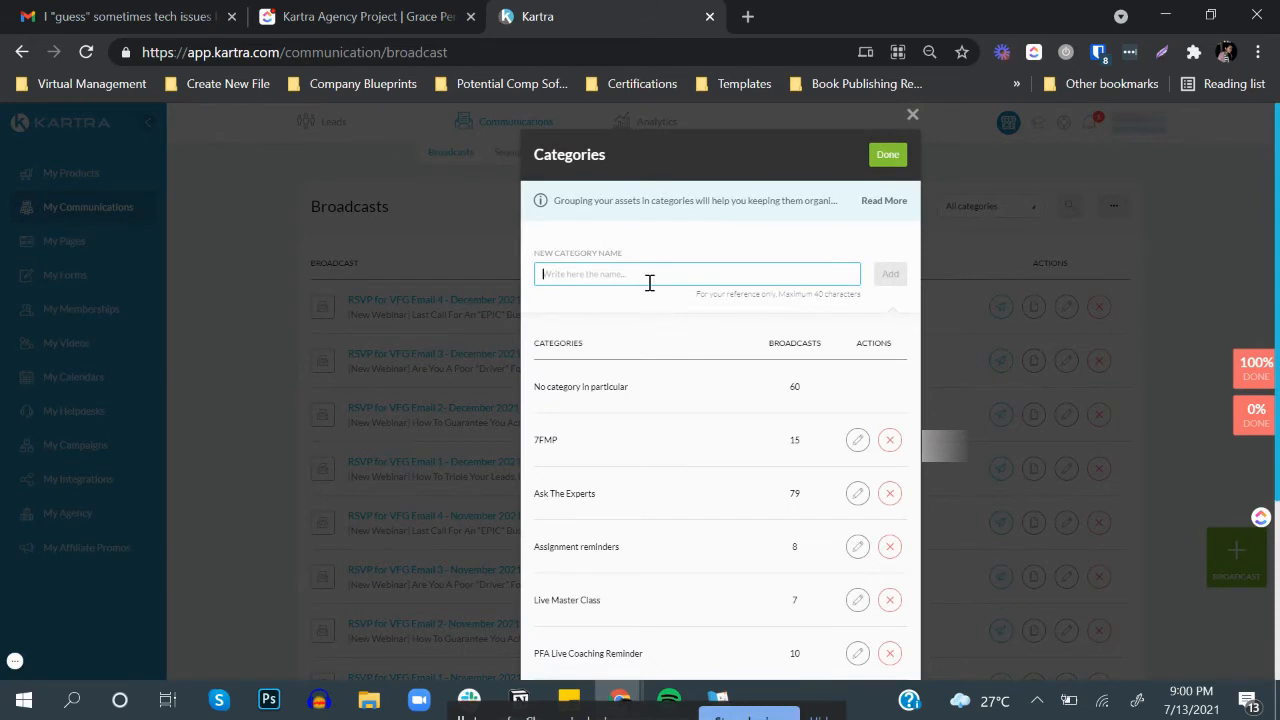
{"action": "type", "text": "Gret"}
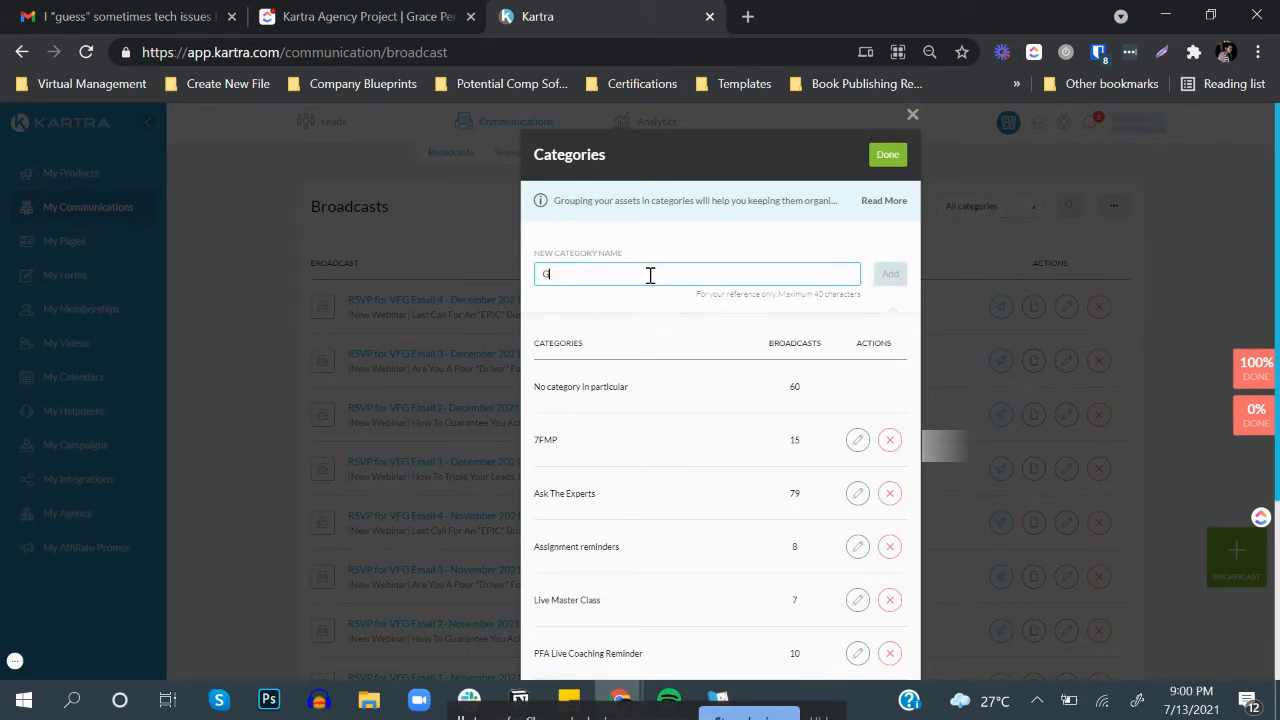
{"action": "key", "text": "ctrl+a"}
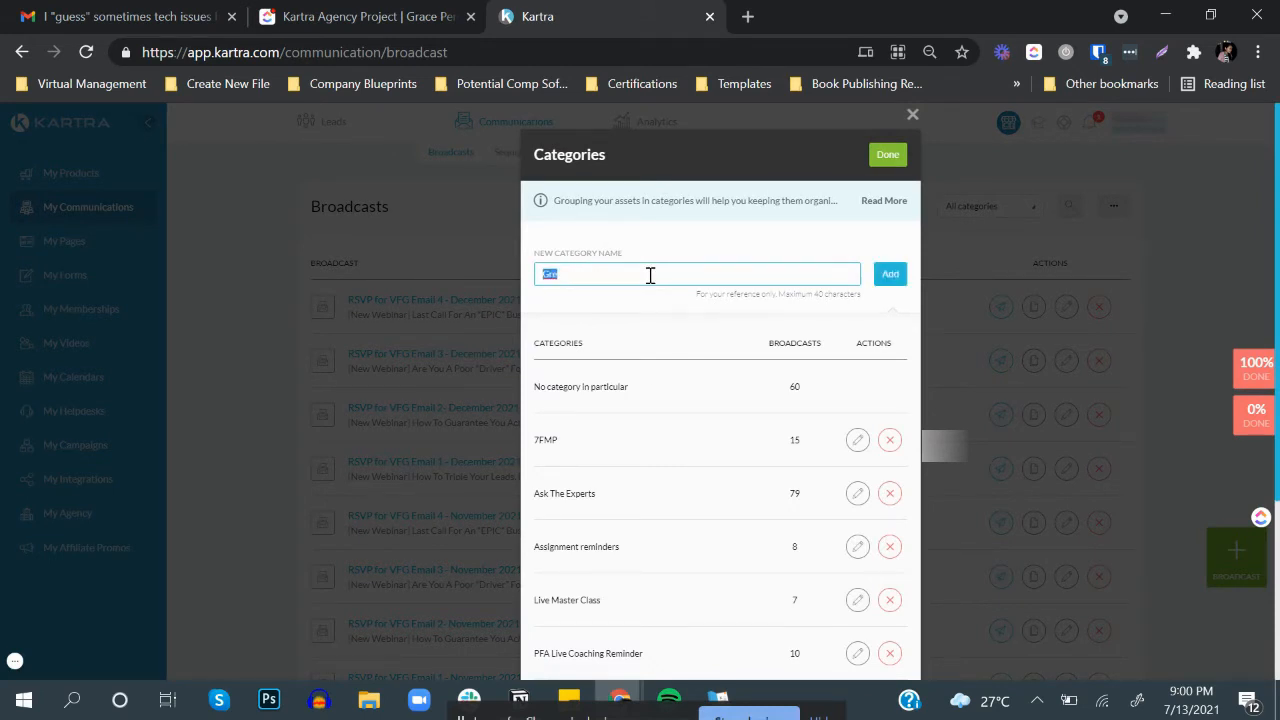
{"action": "type", "text": "Holiday Greeting"}
{"action": "left_click", "coordinate": [889, 276]}
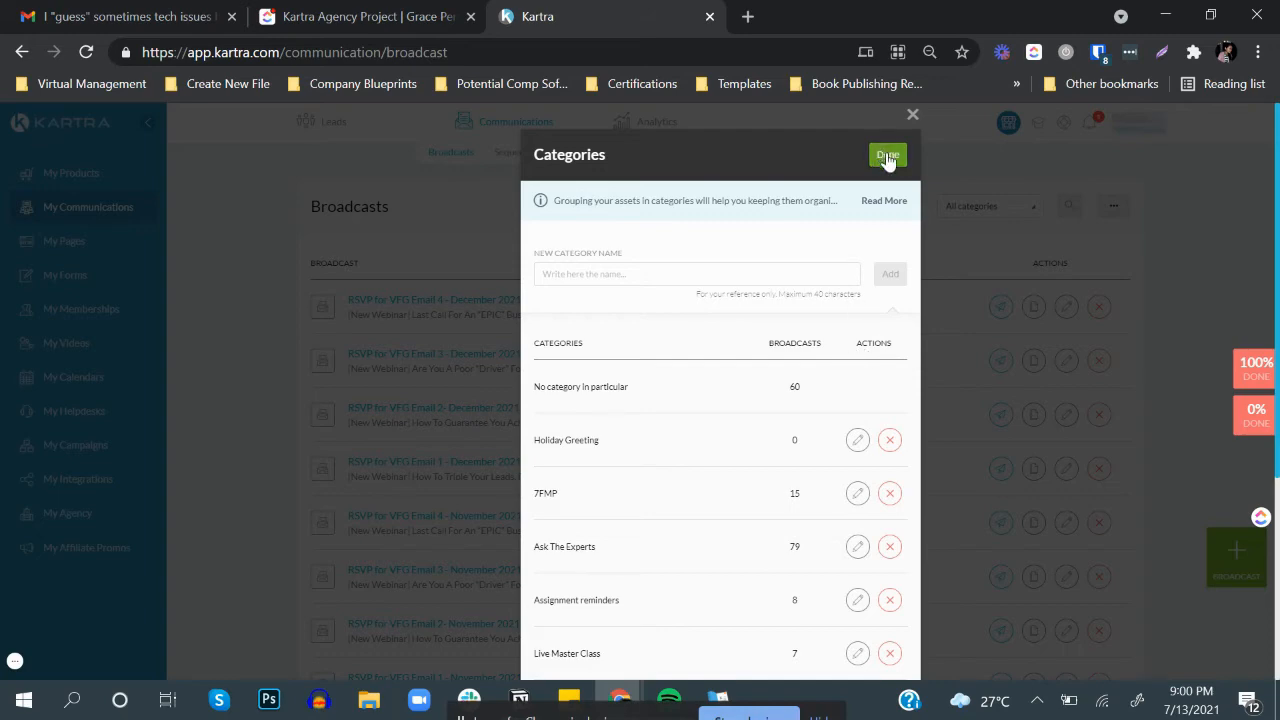
{"action": "left_click", "coordinate": [888, 156]}
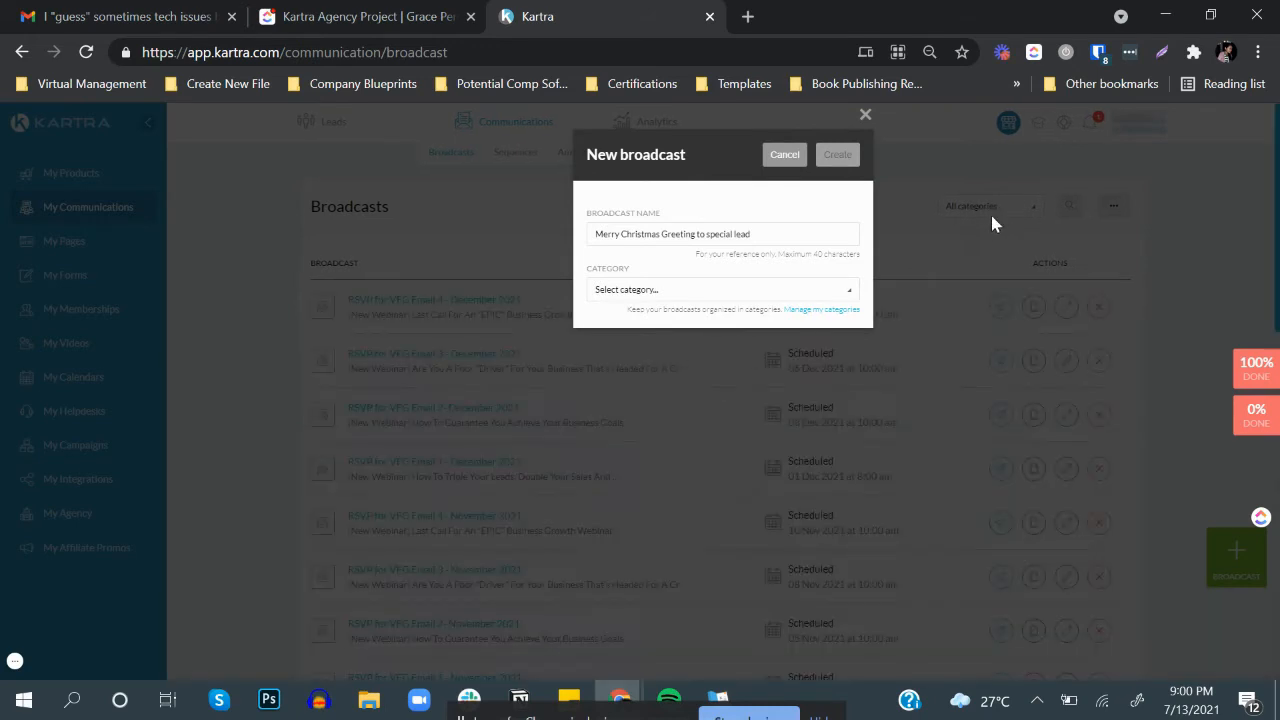
- Assign the Holiday Greeting category to the new broadcast and create it
{"action": "left_click", "coordinate": [686, 290]}
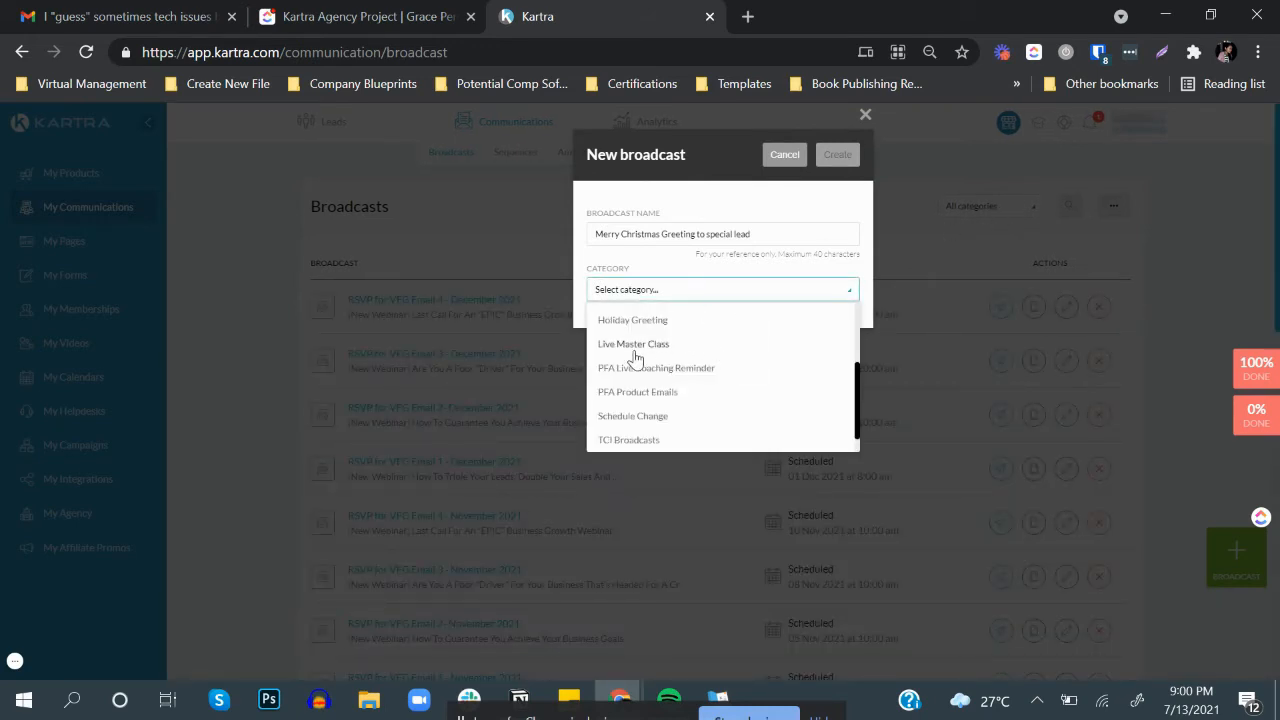
{"action": "left_click", "coordinate": [659, 322]}
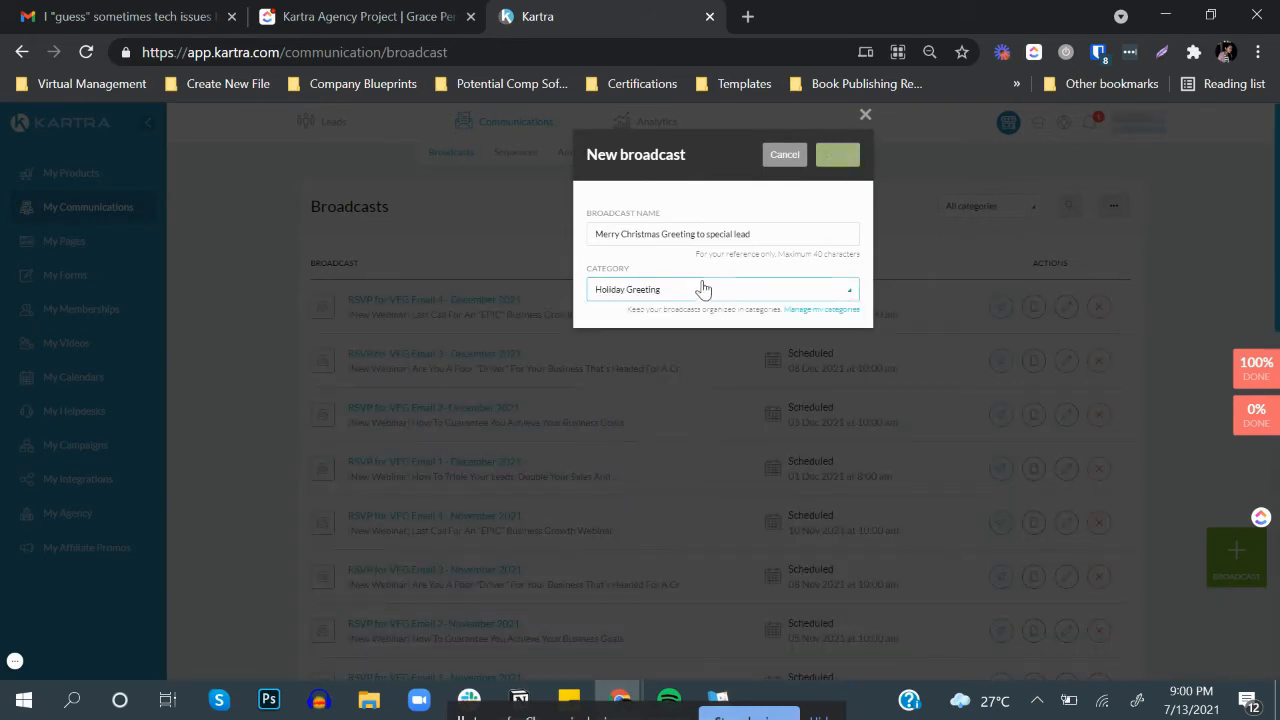
{"action": "key", "text": "Return"}
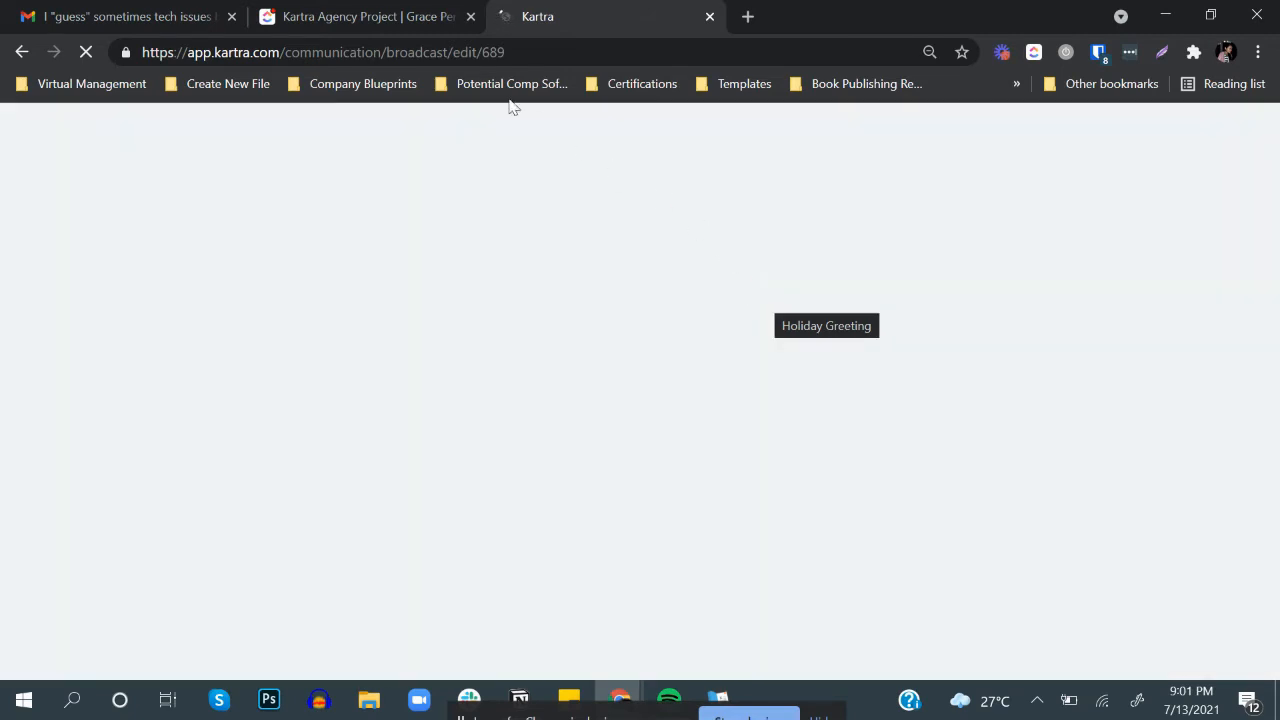
{"action": "left_click", "coordinate": [551, 52]}
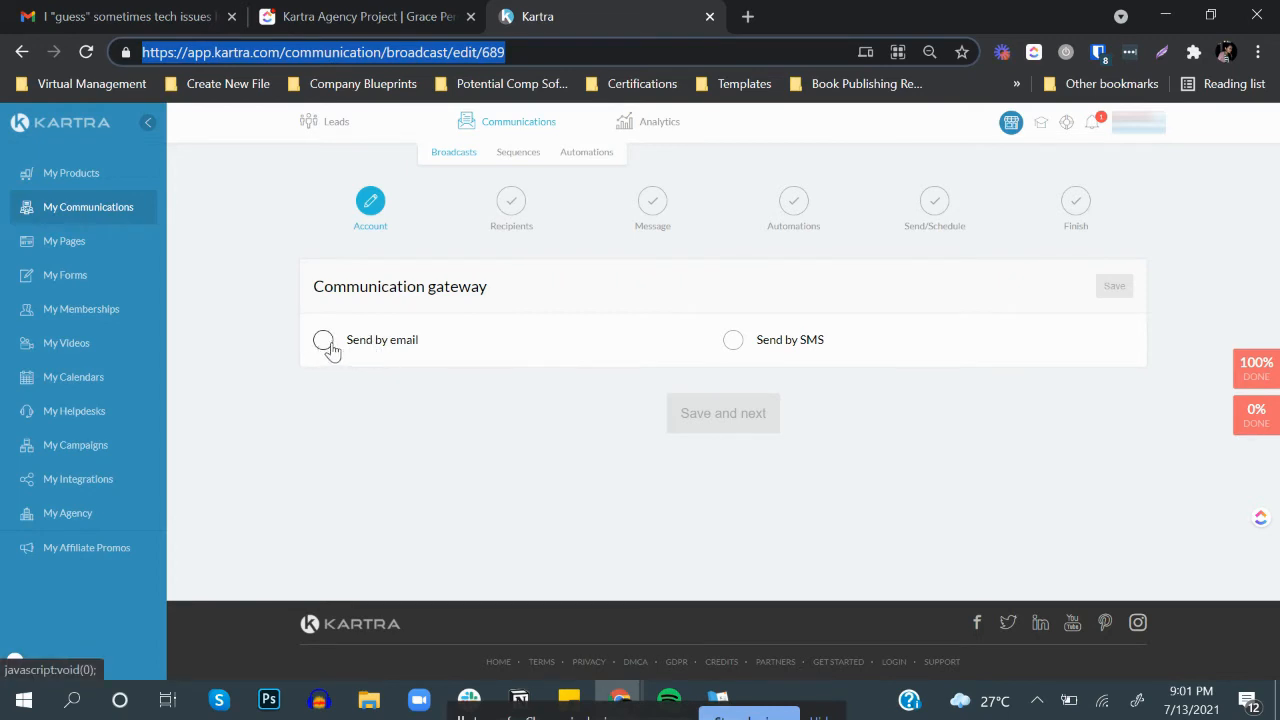
- Set the communication gateway to send by email via KartraMail, save it and continue to the recipients stage
{"action": "left_click", "coordinate": [366, 343]}
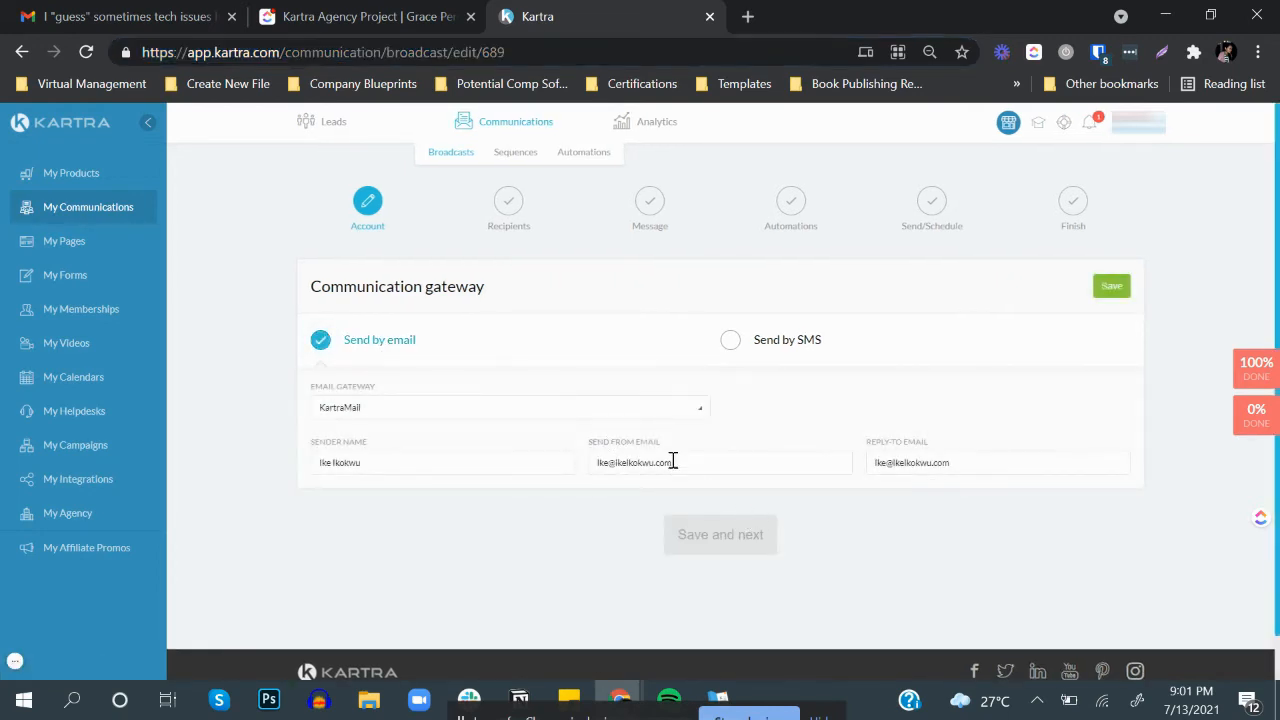
{"action": "left_click", "coordinate": [790, 340]}
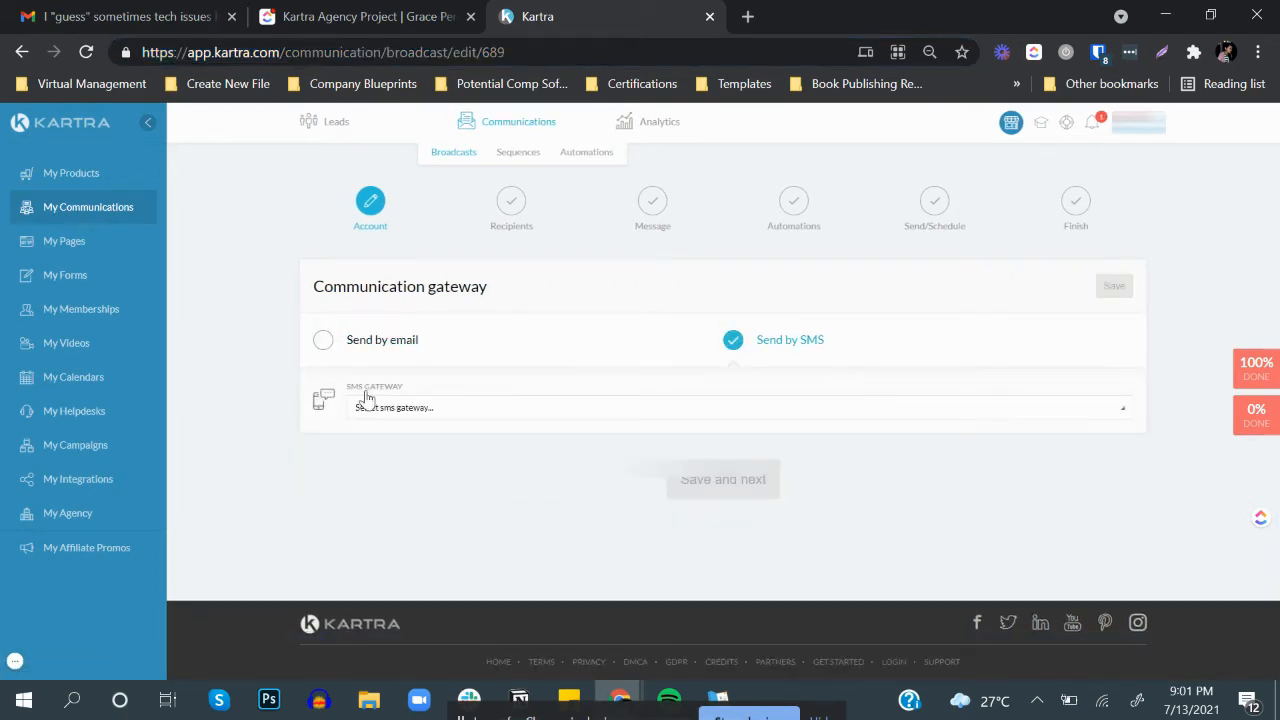
{"action": "left_click", "coordinate": [352, 350]}
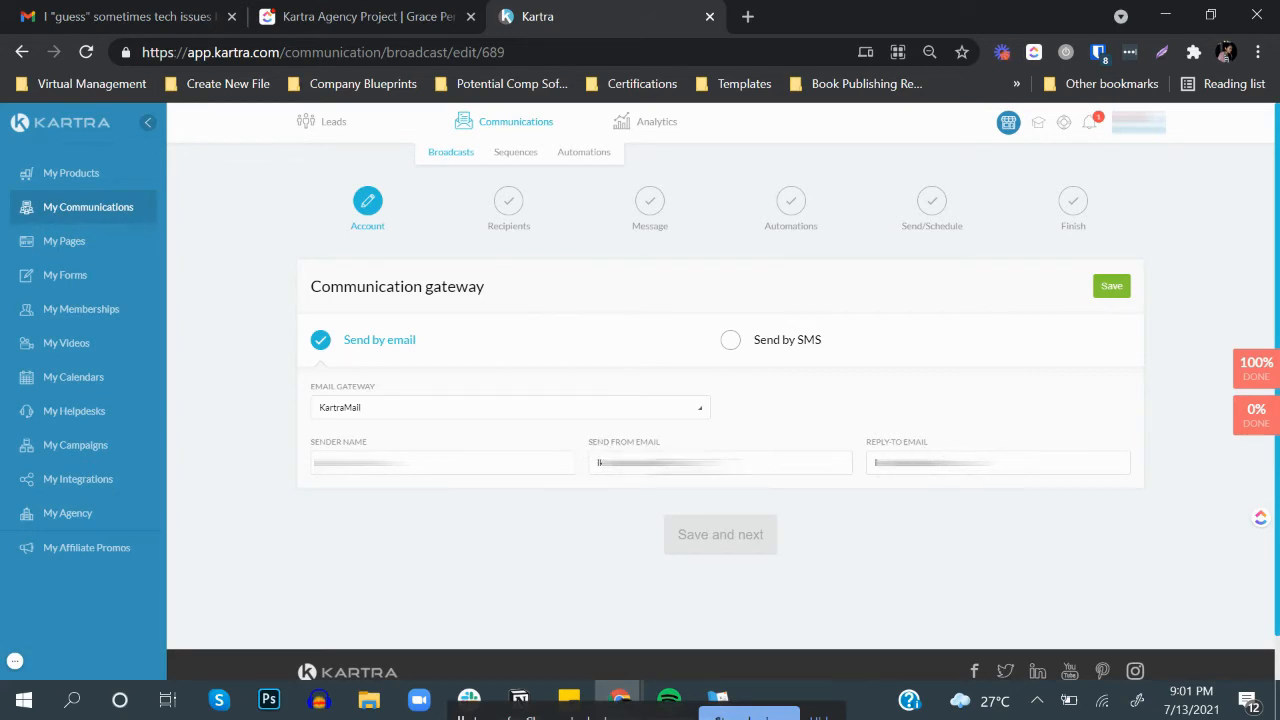
{"action": "triple_click", "coordinate": [690, 462]}
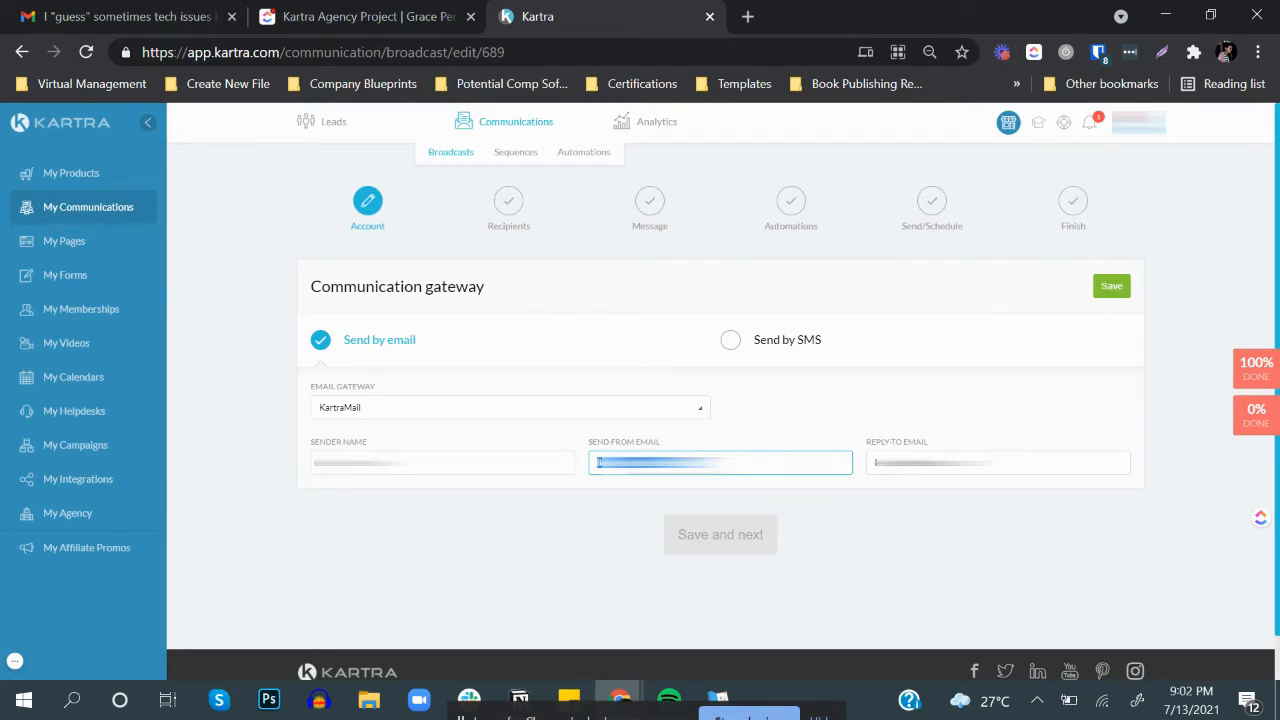
{"action": "key", "text": "Tab"}
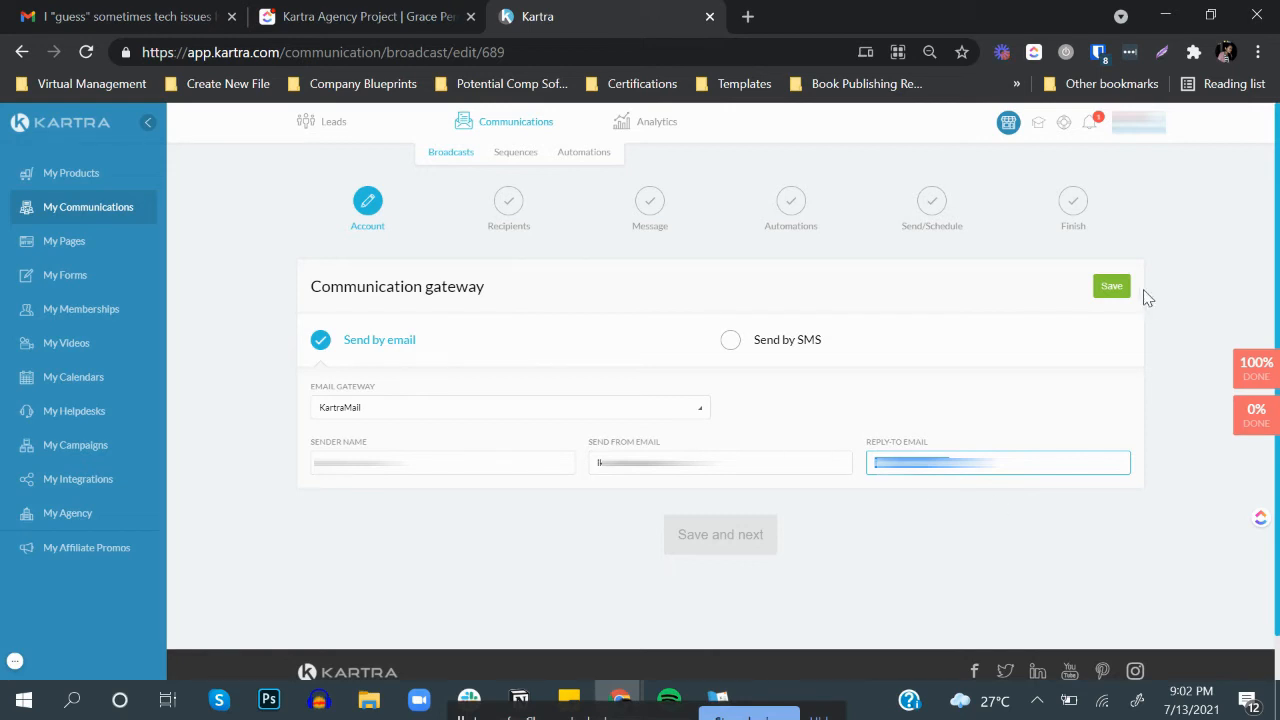
{"action": "left_click", "coordinate": [1110, 289]}
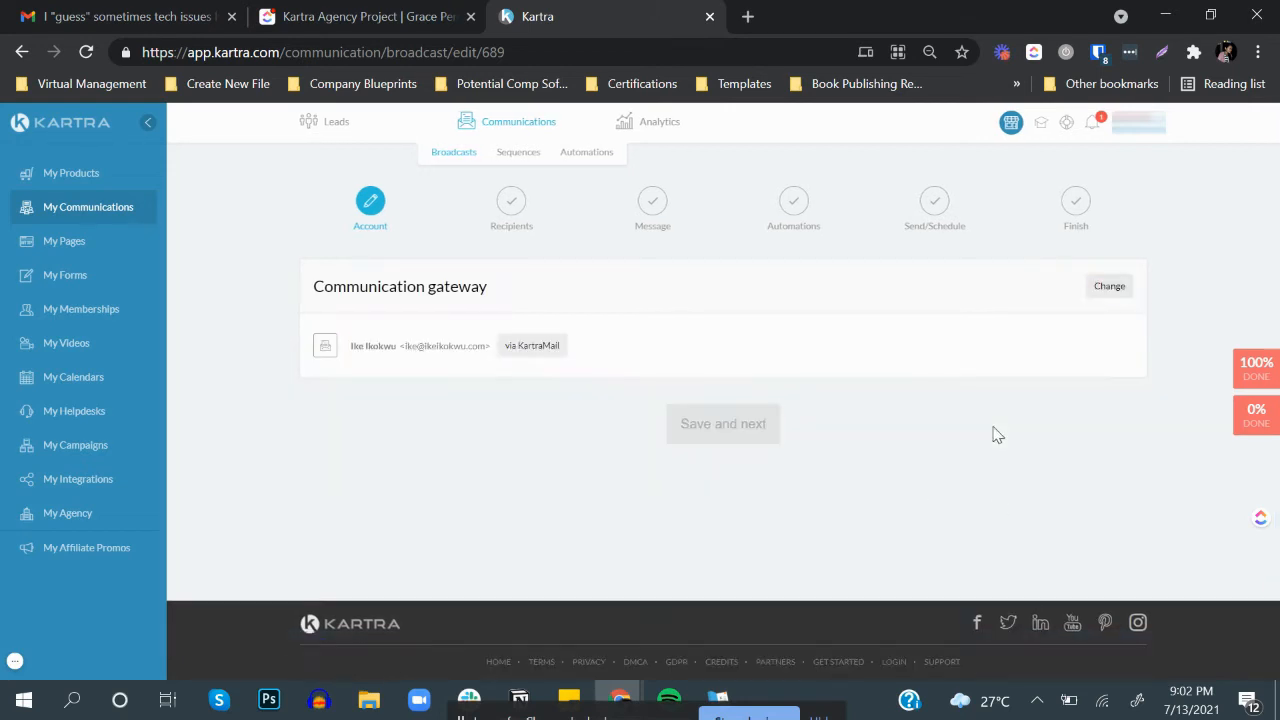
{"action": "left_click", "coordinate": [737, 433]}
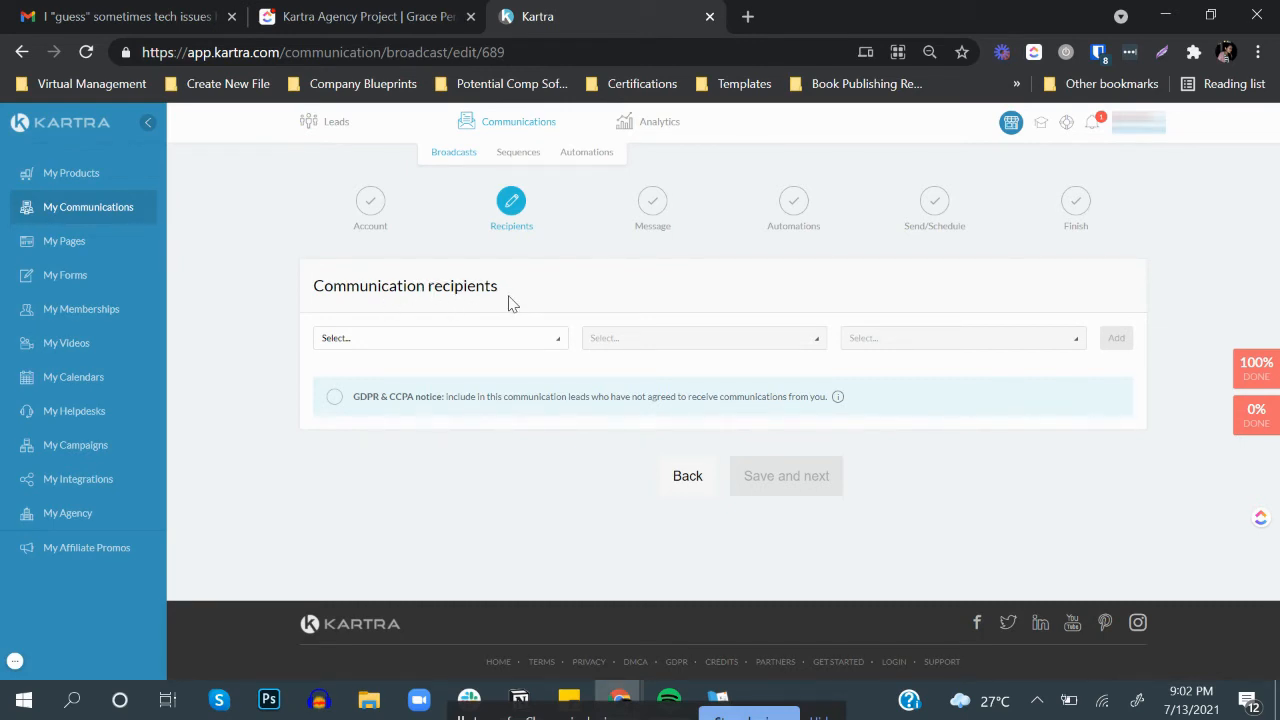
- Set the first recipient condition to "Subscribed to list..." and open the choice of lists
{"action": "left_click", "coordinate": [513, 347]}
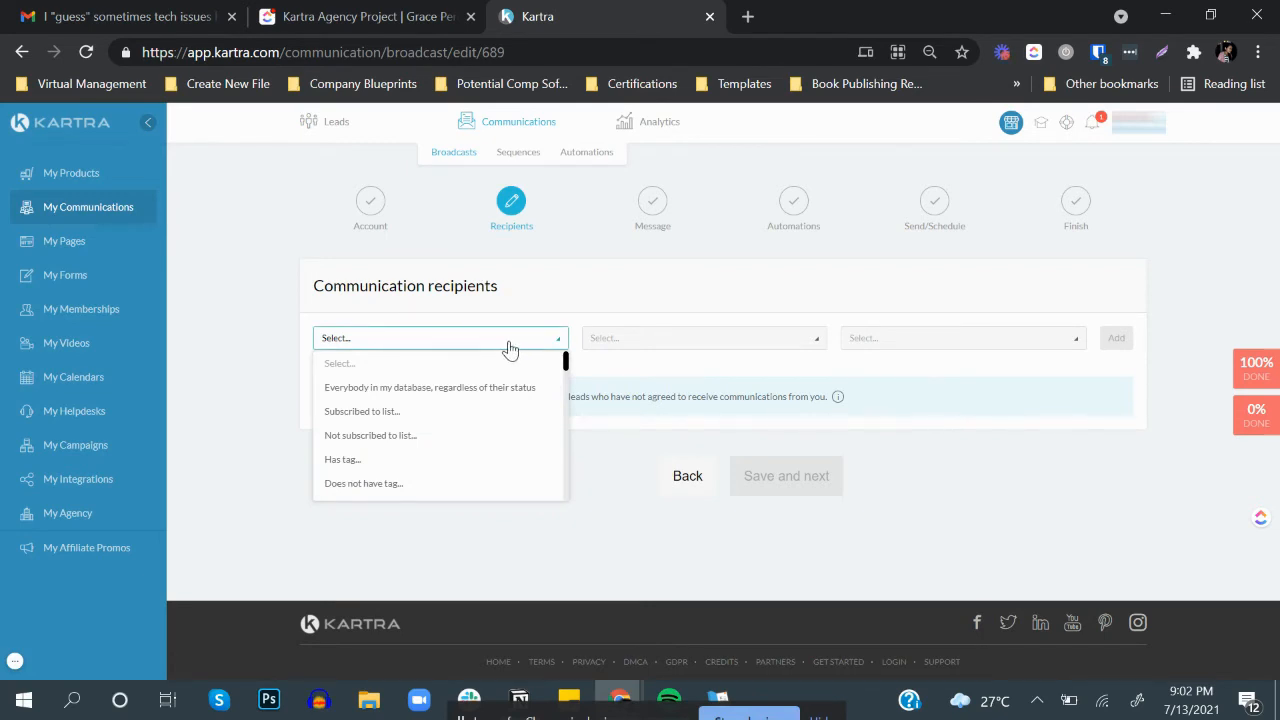
{"action": "left_click", "coordinate": [428, 413]}
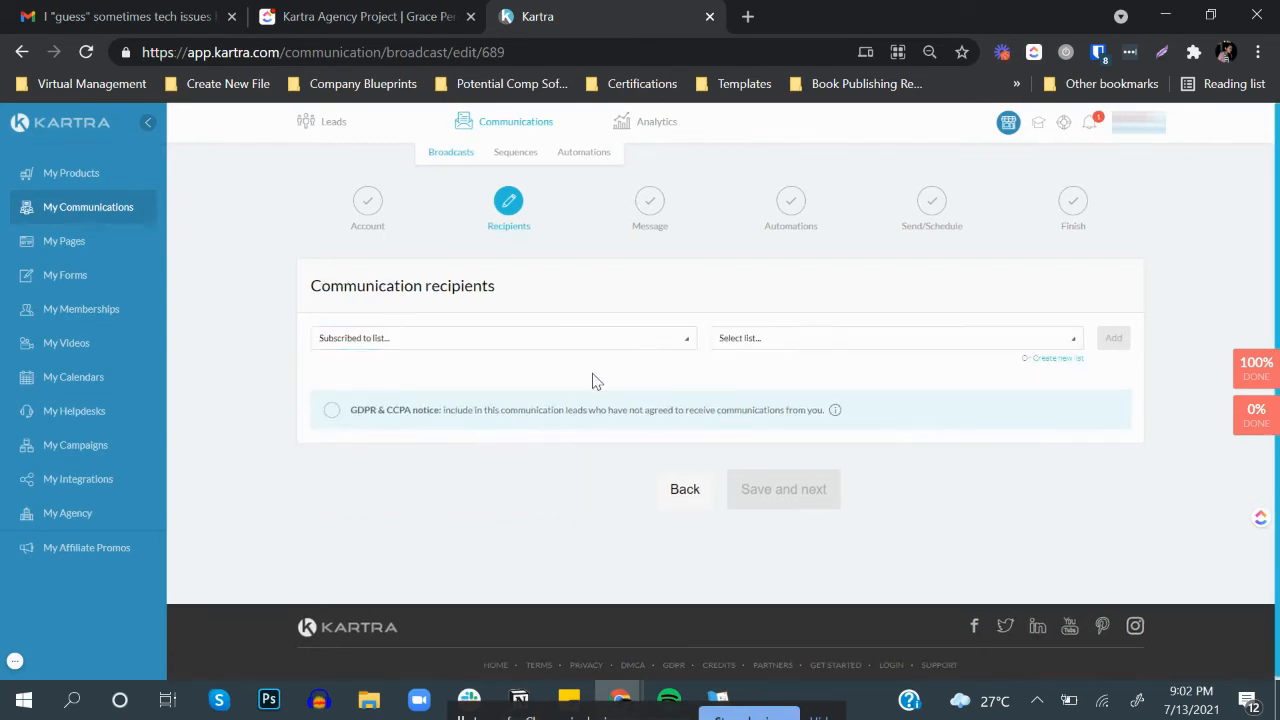
{"action": "left_click", "coordinate": [837, 345]}
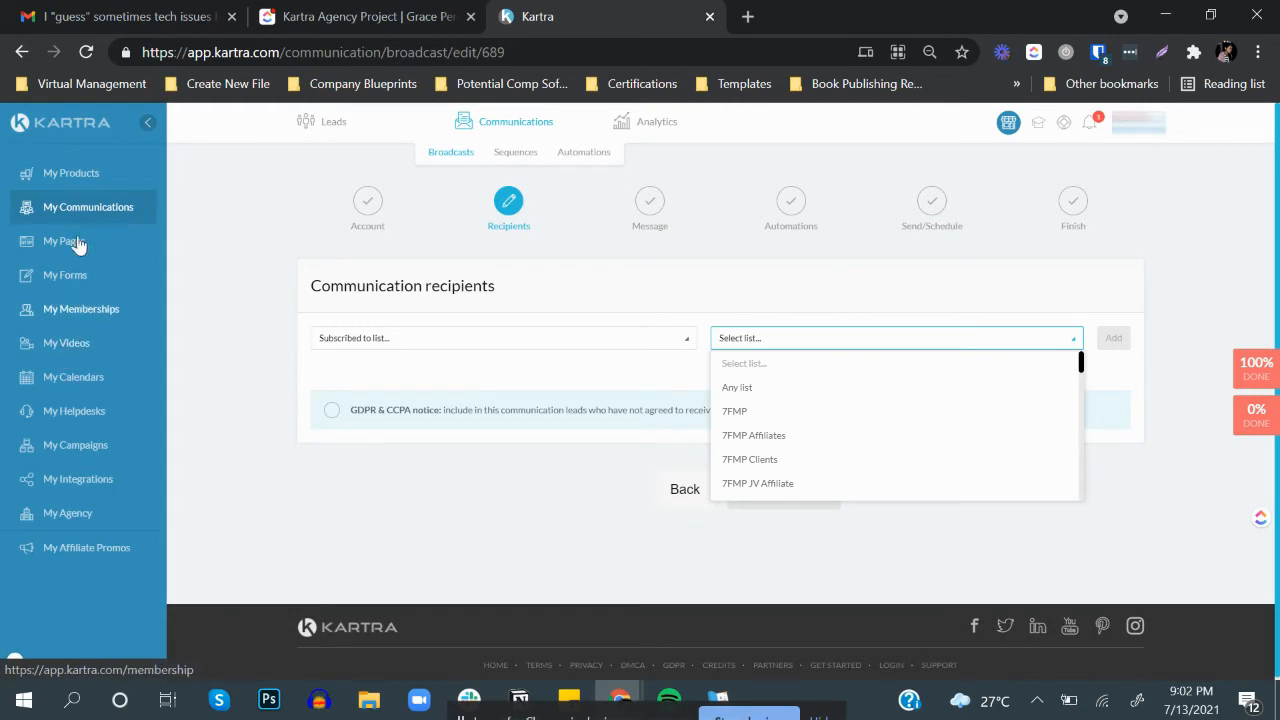
- Open the leads Lists page in a separate browser tab and switch to it
{"action": "right_click", "coordinate": [325, 132]}
{"action": "left_click", "coordinate": [297, 192]}
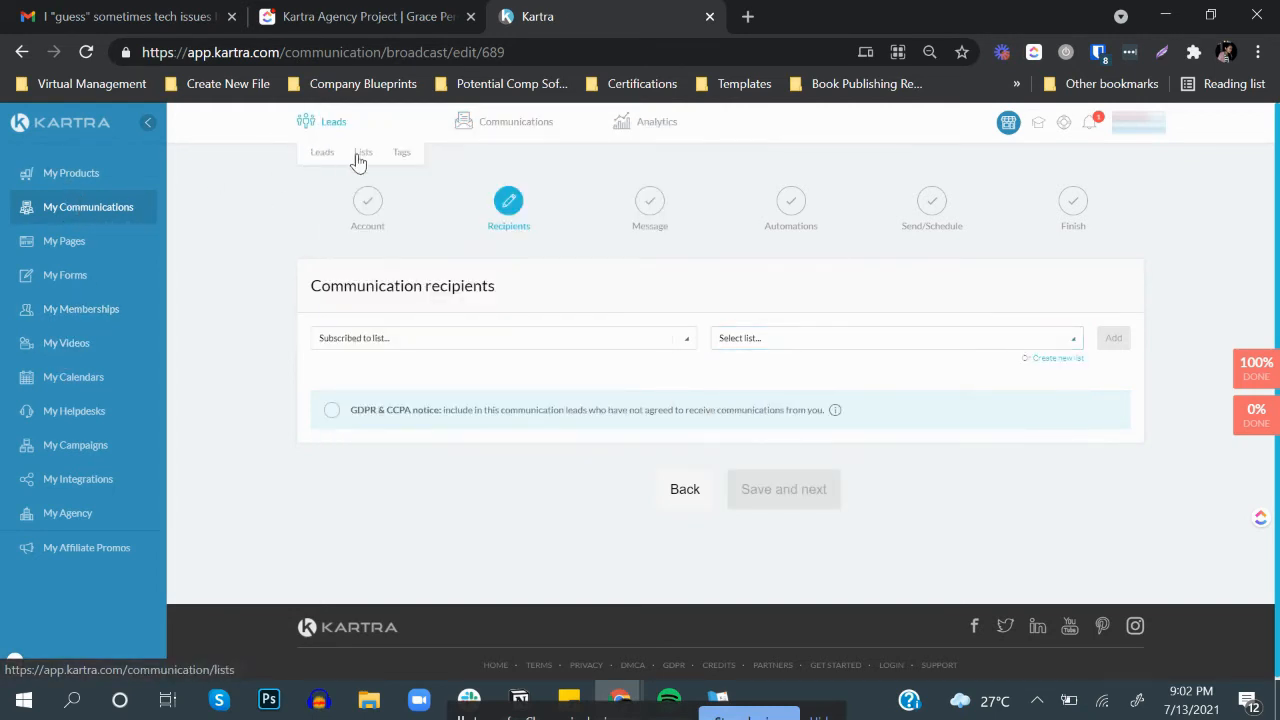
{"action": "right_click", "coordinate": [358, 162]}
{"action": "left_click", "coordinate": [400, 163]}
{"action": "left_click", "coordinate": [845, 16]}
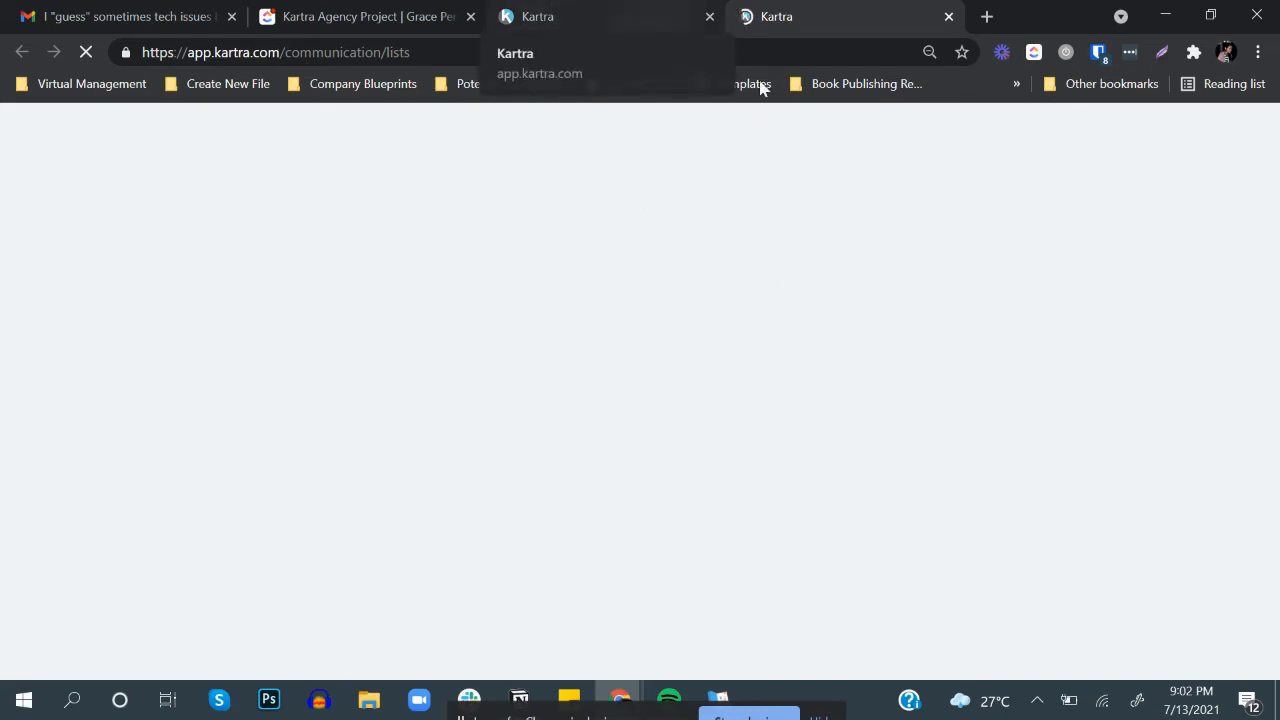
- Return to the broadcast's recipients stage and try Any list, followed by 7FMP Clients, as the subscribed list
{"action": "left_click", "coordinate": [562, 12]}
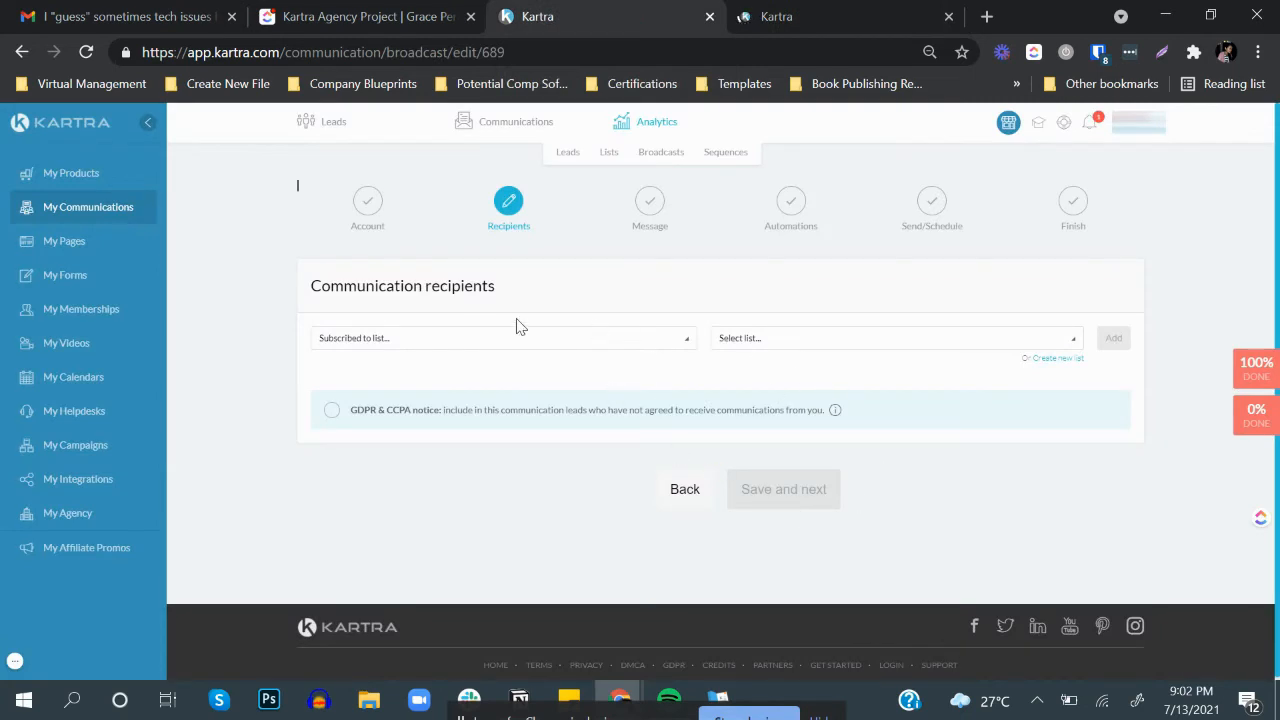
{"action": "left_click", "coordinate": [781, 342]}
{"action": "left_click", "coordinate": [774, 390]}
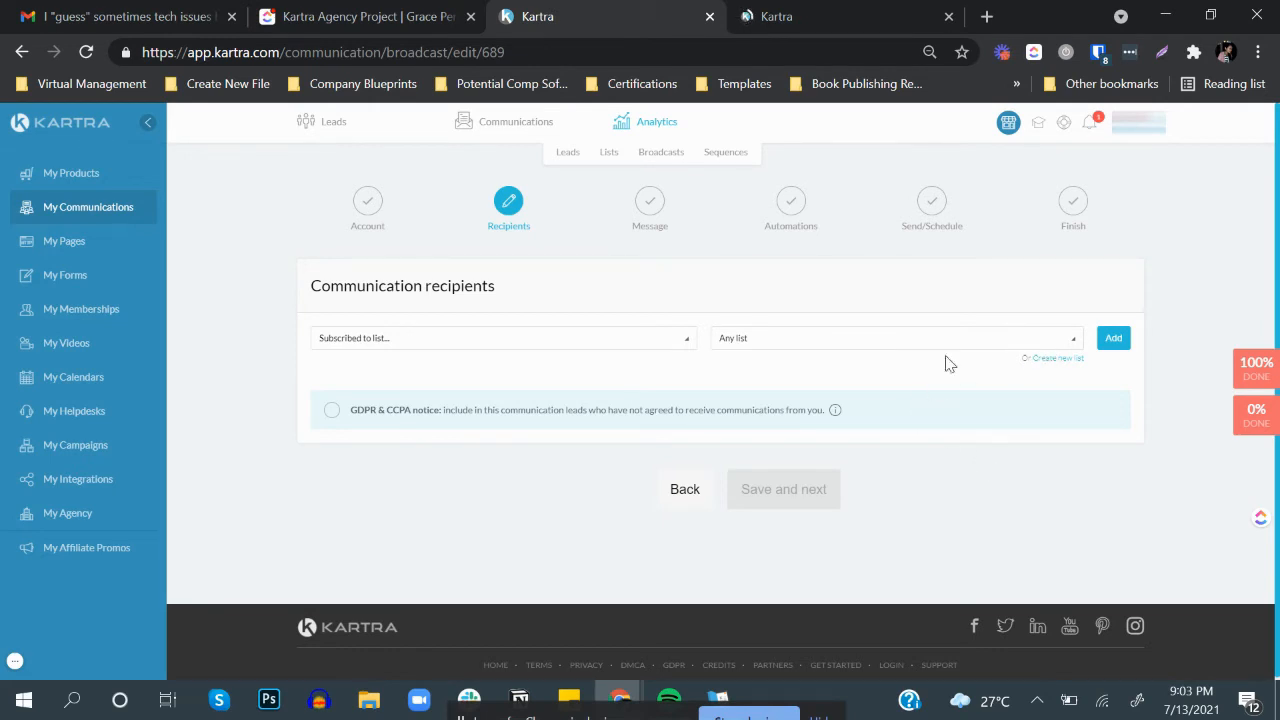
{"action": "left_click", "coordinate": [745, 344]}
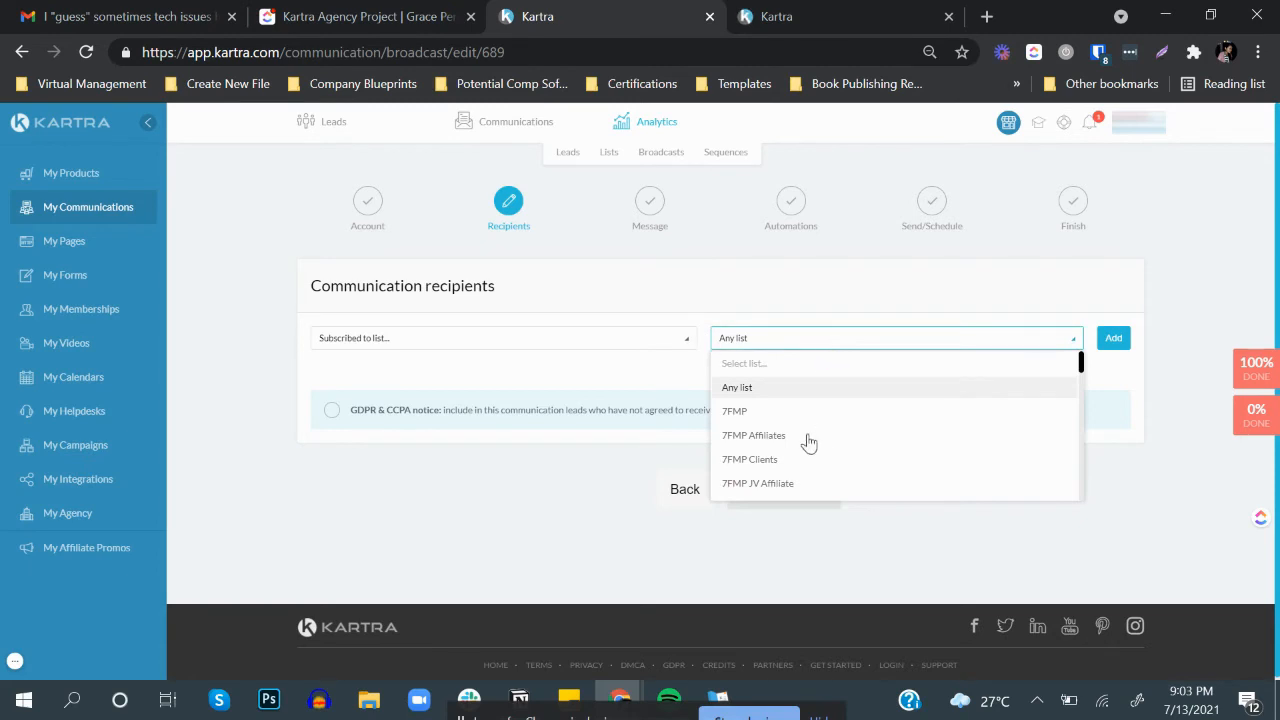
{"action": "left_click", "coordinate": [762, 462]}
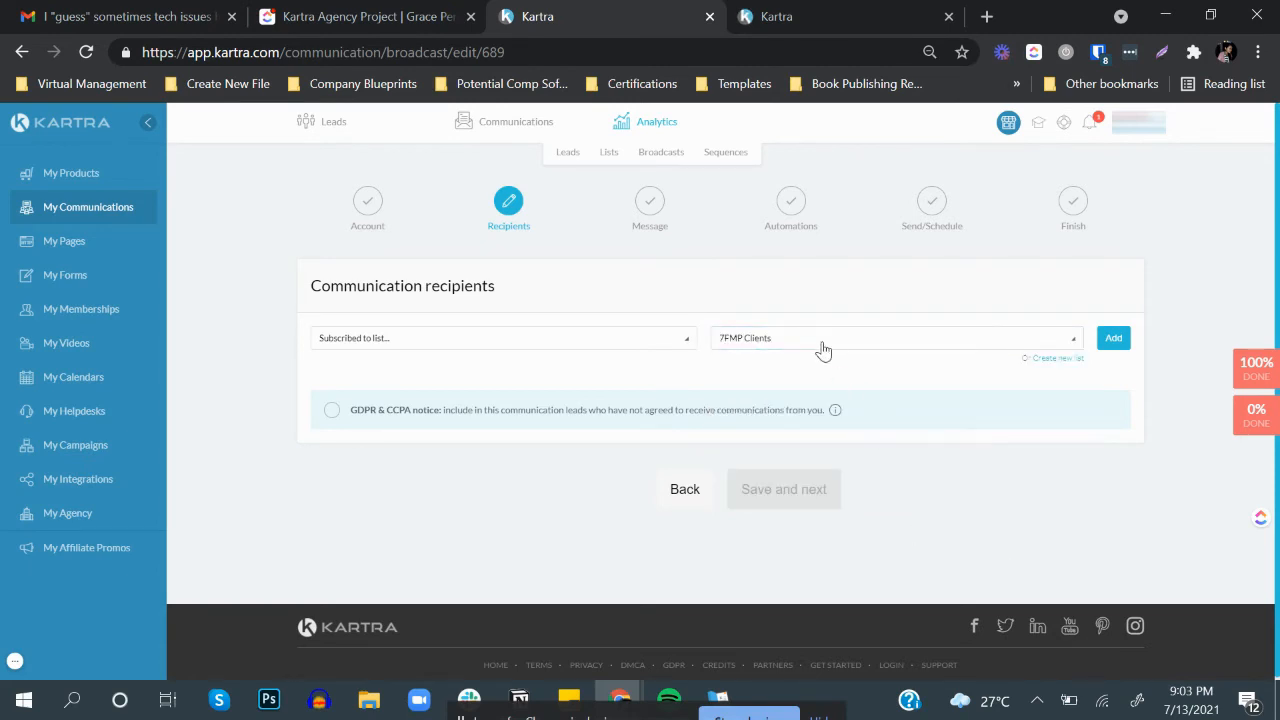
- Switch to the leads Lists page and examine the available lists and their active leads
{"action": "left_click", "coordinate": [797, 18]}
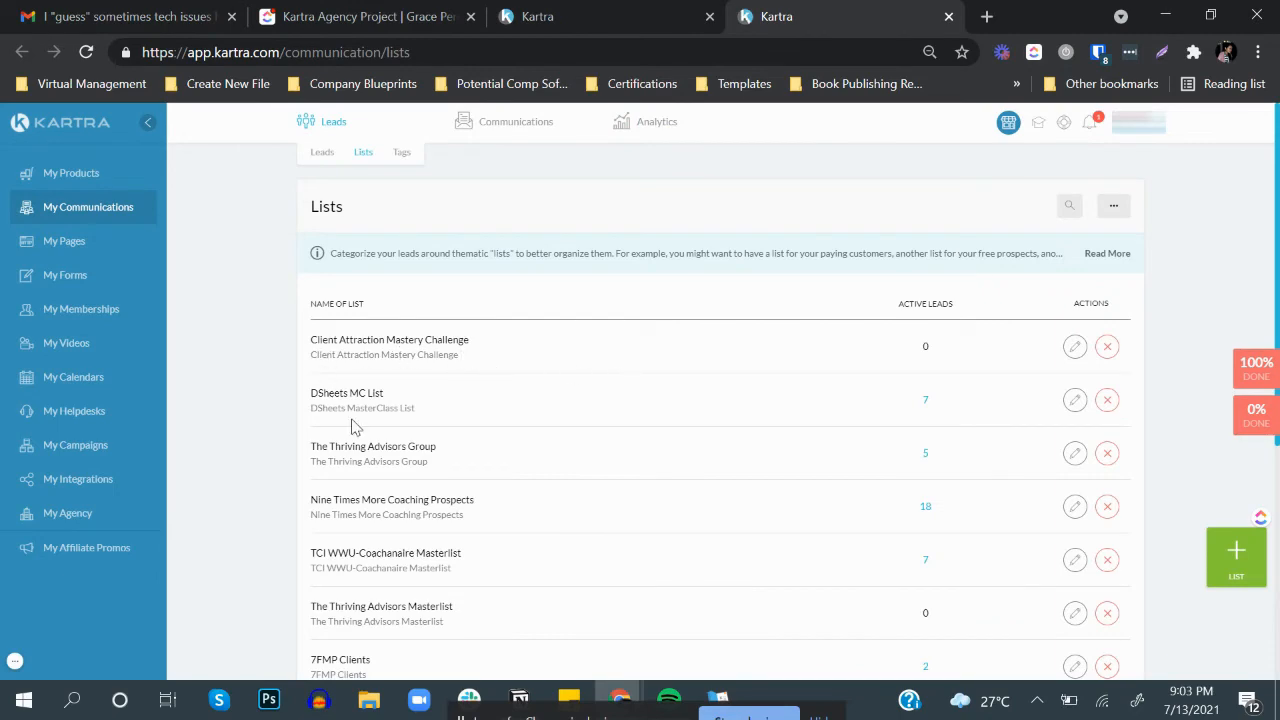
{"action": "scroll", "coordinate": [352, 422], "scroll_direction": "down", "scroll_amount": 3}
{"action": "scroll", "coordinate": [523, 469], "scroll_direction": "down", "scroll_amount": 1}
{"action": "scroll", "coordinate": [528, 471], "scroll_direction": "up", "scroll_amount": 1}
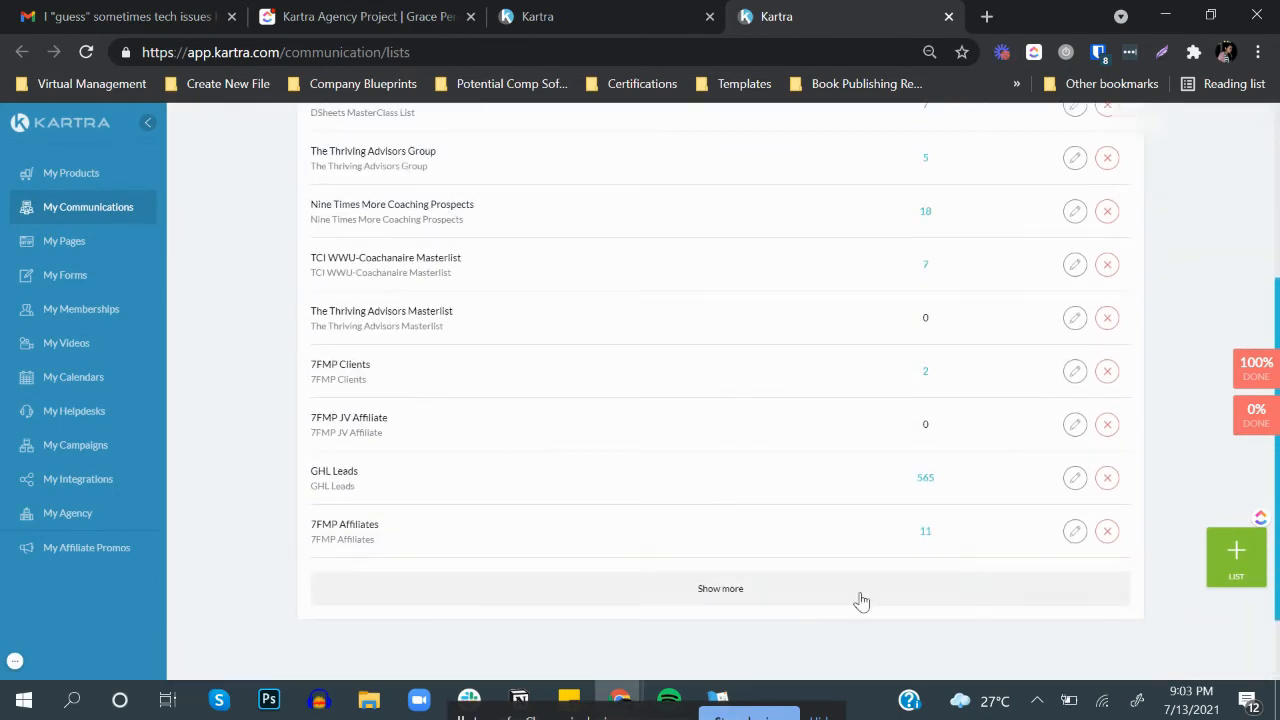
{"action": "scroll", "coordinate": [491, 500], "scroll_direction": "up", "scroll_amount": 2}
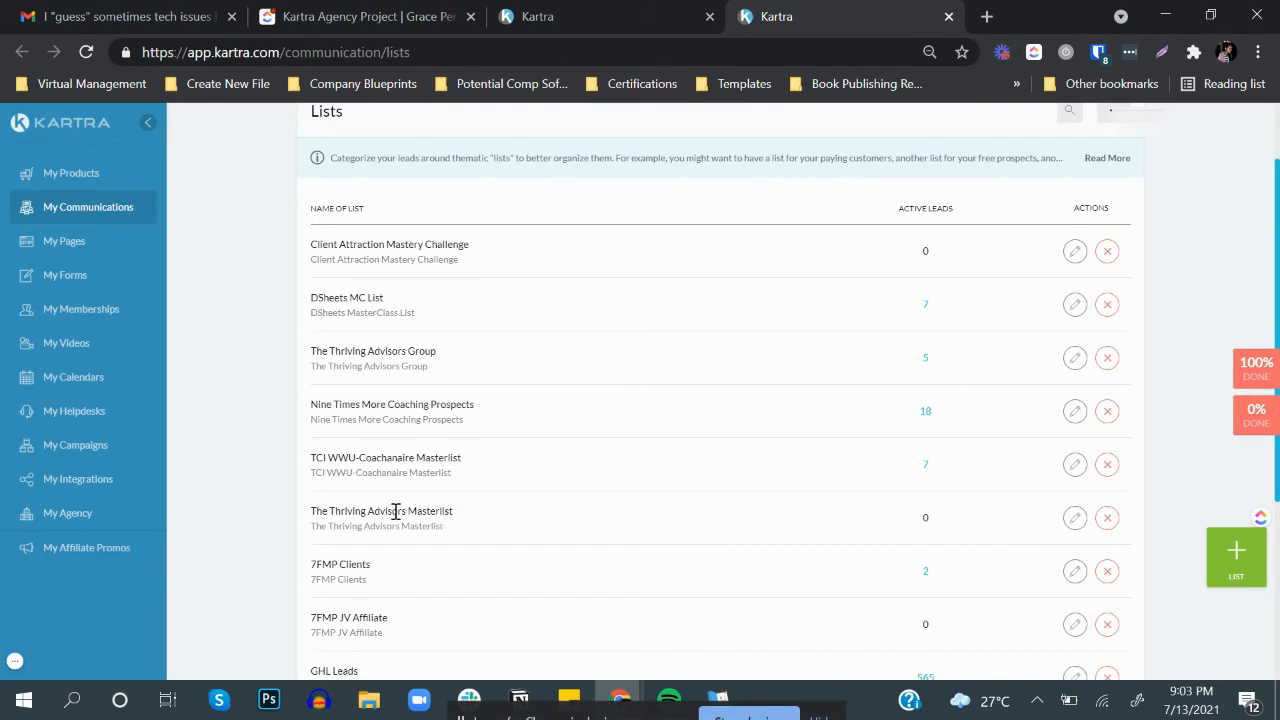
- Go back to the broadcast and add the recipient condition "Subscribed to list" with Any list
{"action": "left_click", "coordinate": [549, 12]}
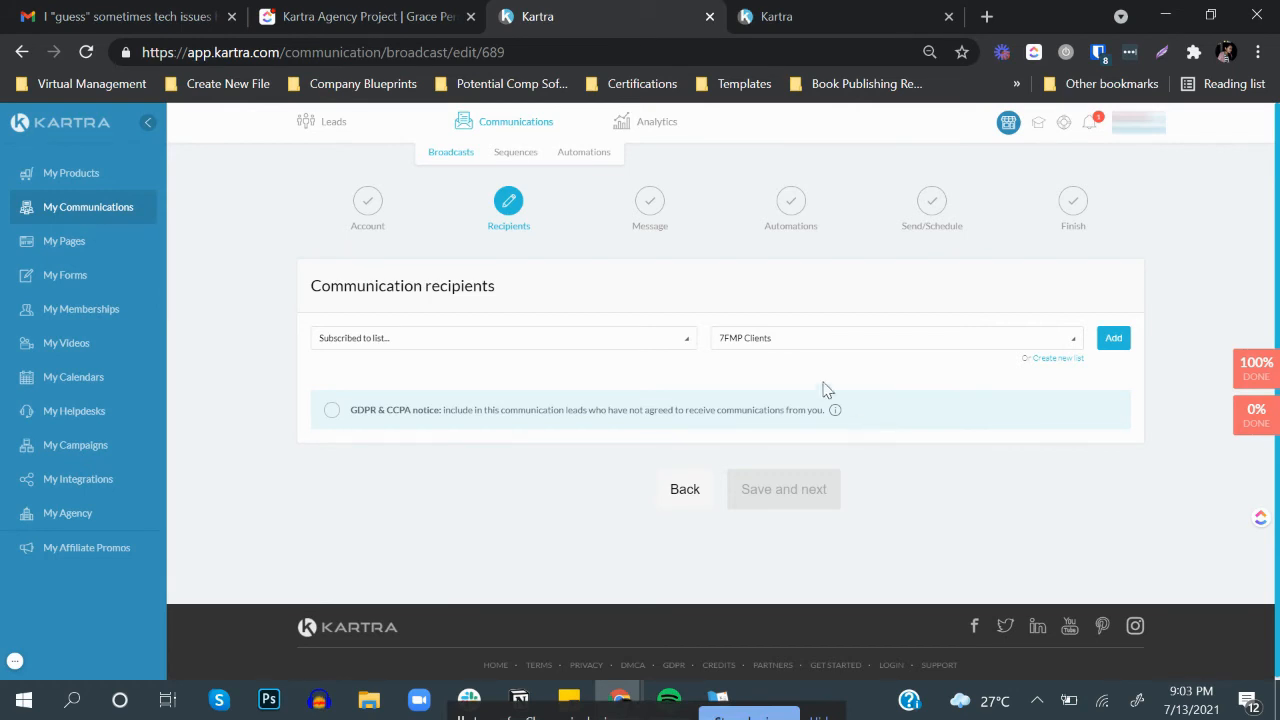
{"action": "left_click", "coordinate": [820, 345]}
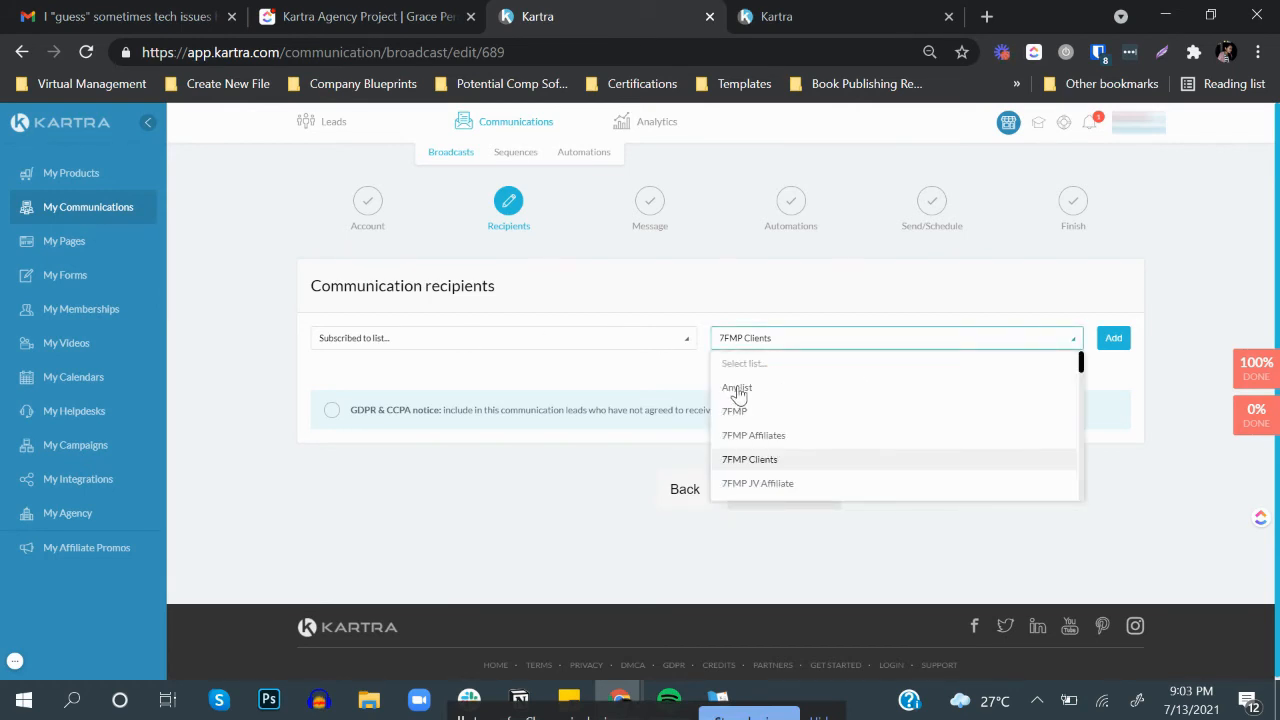
{"action": "left_click", "coordinate": [737, 387]}
{"action": "left_click", "coordinate": [1113, 338]}
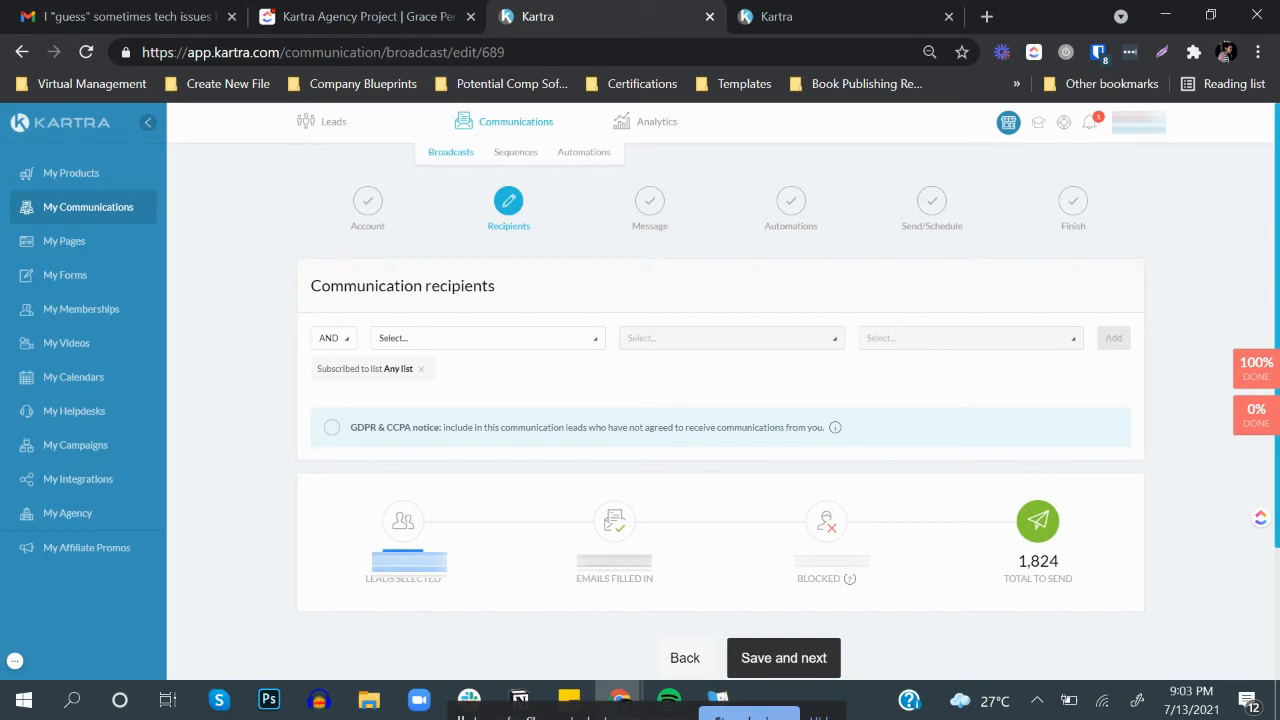
- Examine the recipient summary figures for leads selected, emails filled in and blocked leads
{"action": "left_click_drag", "start_coordinate": [592, 566], "coordinate": [660, 568]}
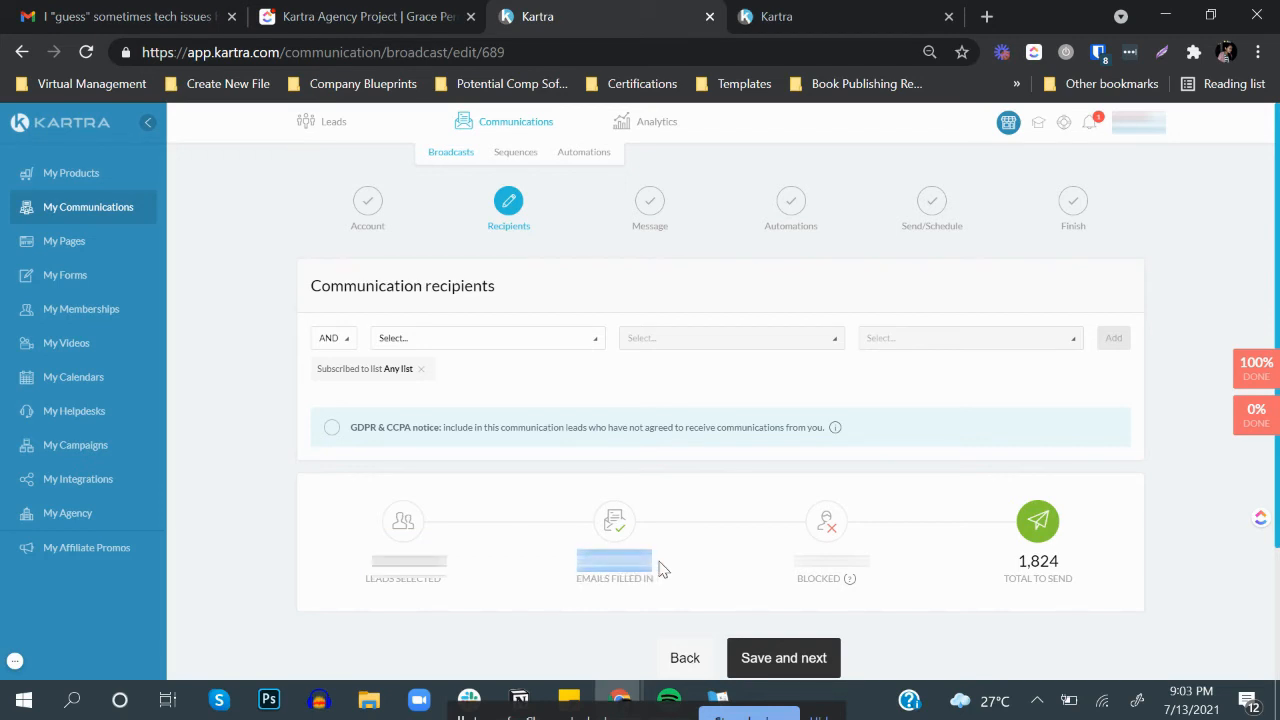
{"action": "left_click", "coordinate": [800, 578]}
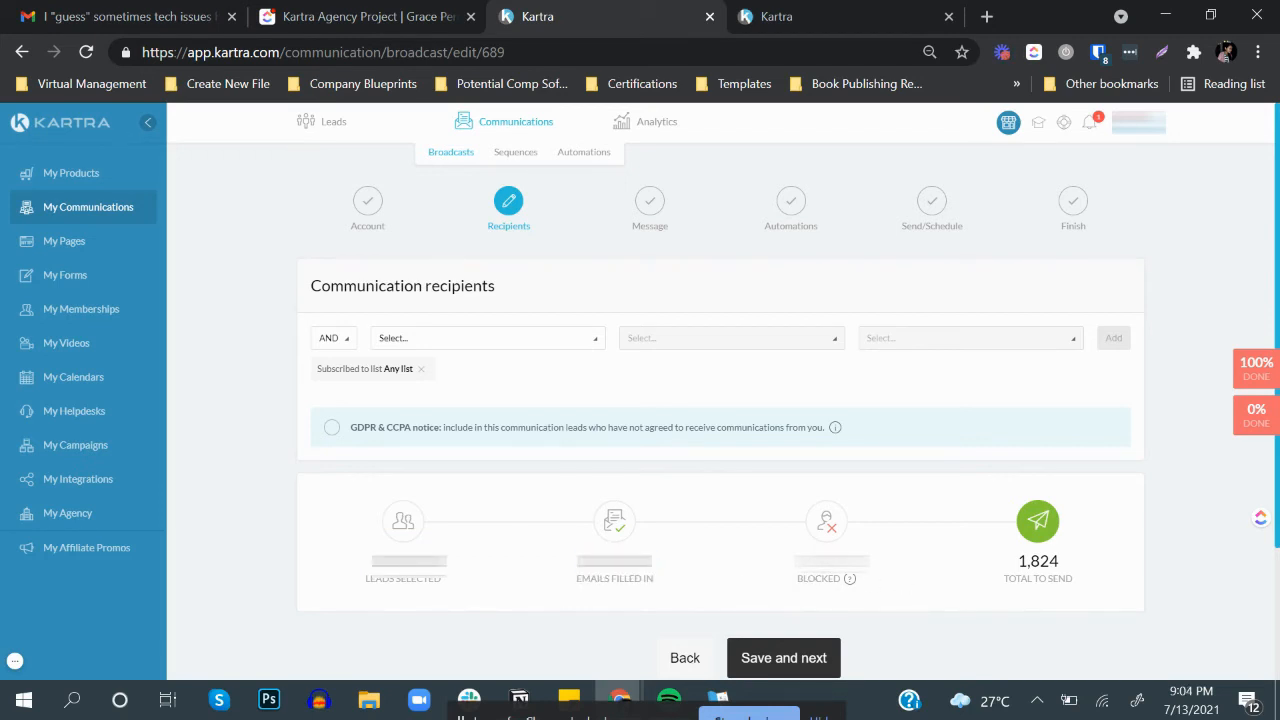
{"action": "left_click_drag", "start_coordinate": [803, 564], "coordinate": [856, 570]}
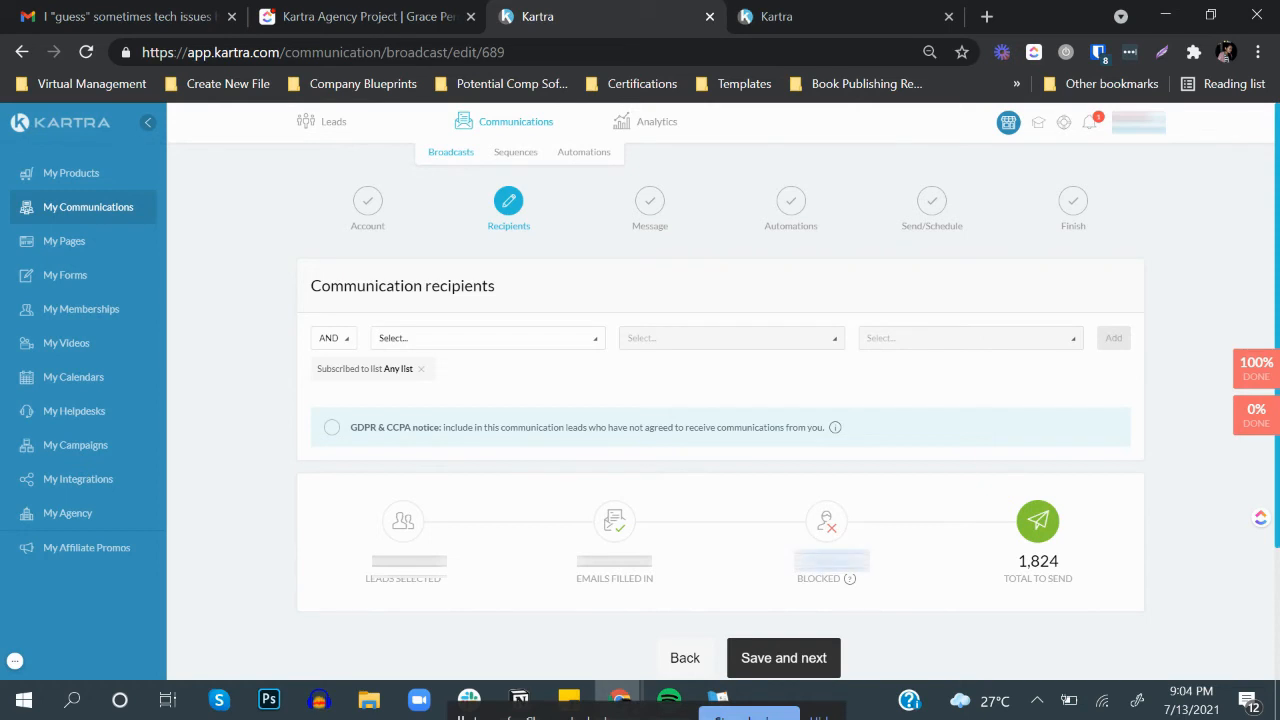
{"action": "left_click", "coordinate": [887, 580]}
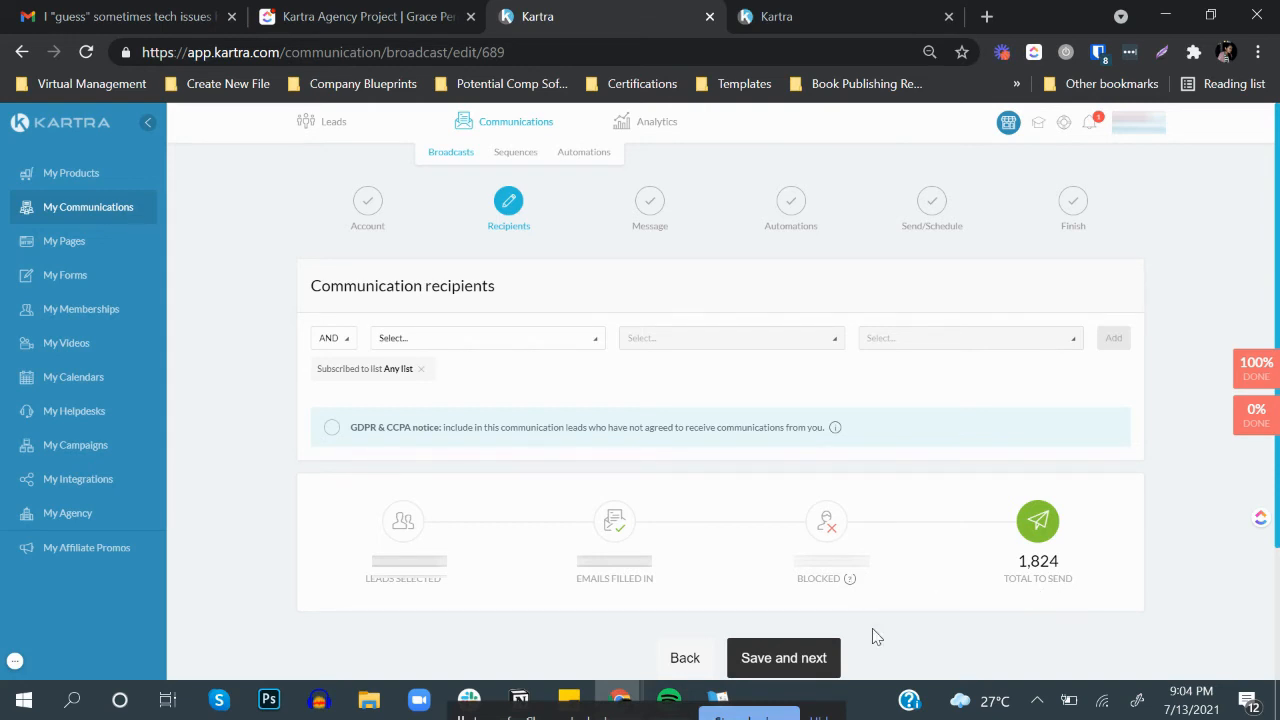
- Save the recipients, continue to the message stage and select Single email as the broadcast type
{"action": "scroll", "coordinate": [820, 517], "scroll_direction": "down", "scroll_amount": 1}
{"action": "left_click", "coordinate": [768, 560]}
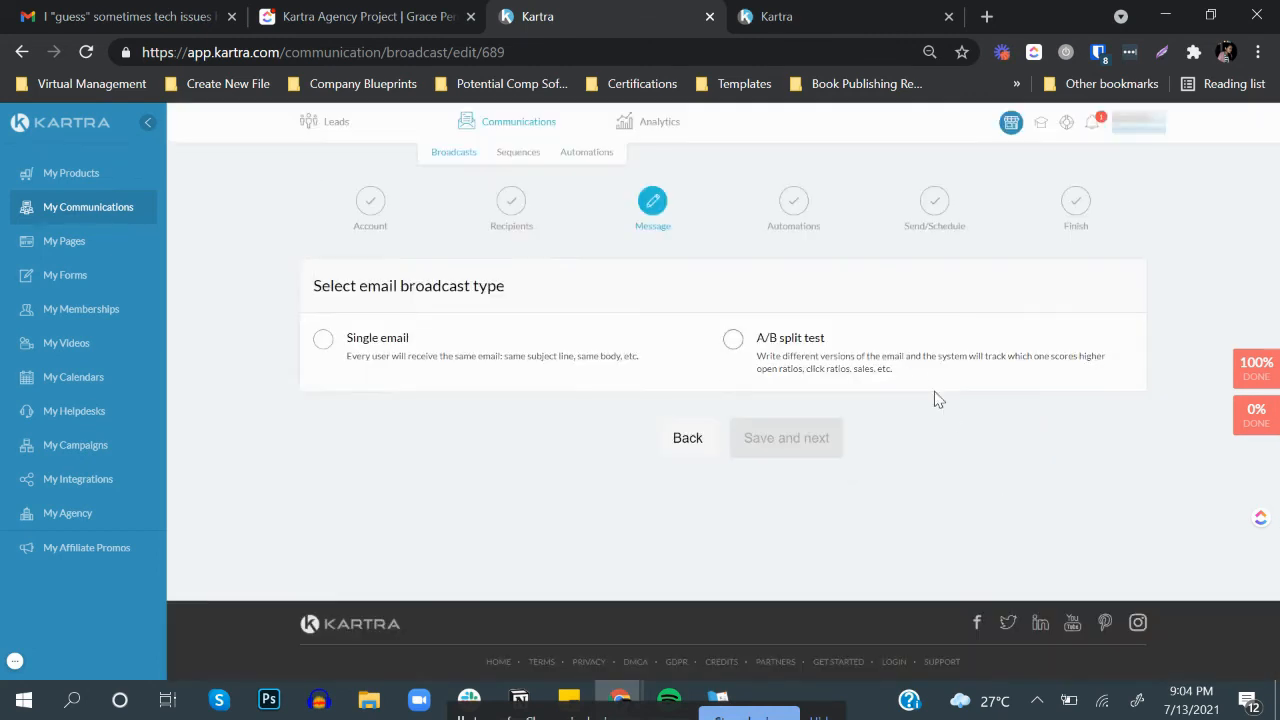
{"action": "left_click", "coordinate": [365, 365]}
{"action": "scroll", "coordinate": [700, 450], "scroll_direction": "down", "scroll_amount": 3}
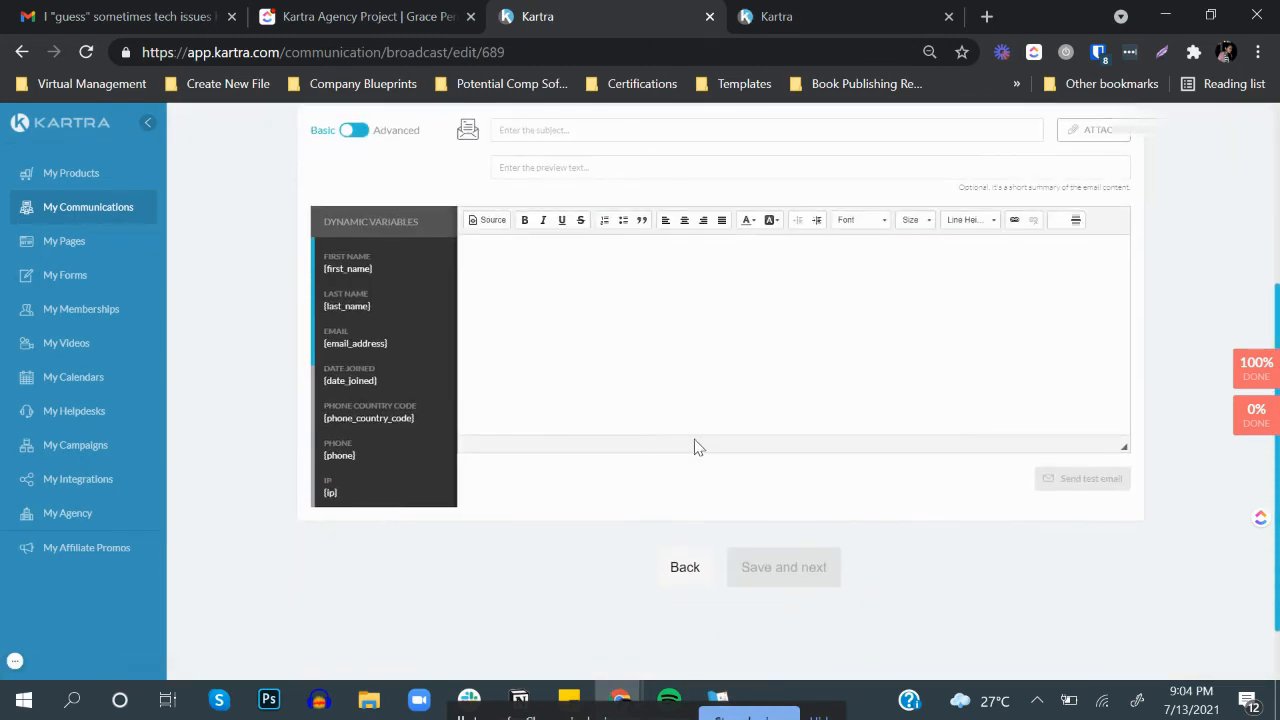
{"action": "scroll", "coordinate": [694, 441], "scroll_direction": "up", "scroll_amount": 1}
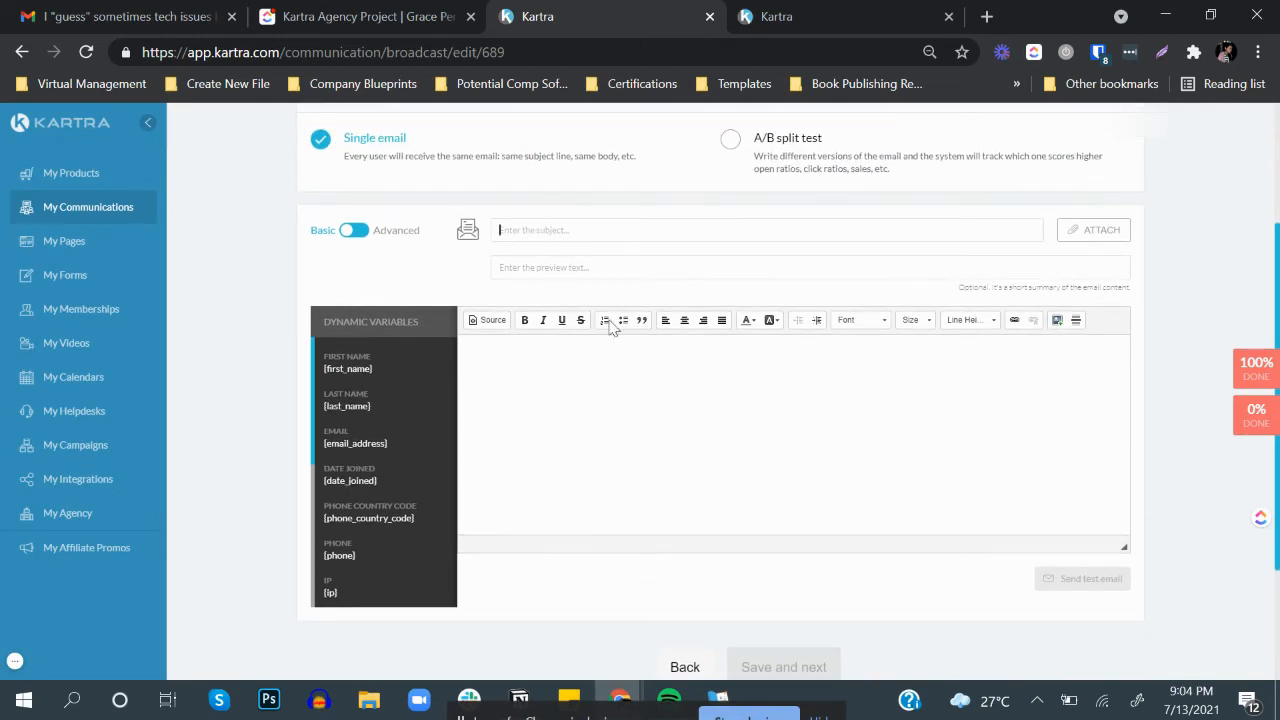
- Enter "title of the message goes here" as the email subject and leave the preview text empty
{"action": "left_click", "coordinate": [527, 229]}
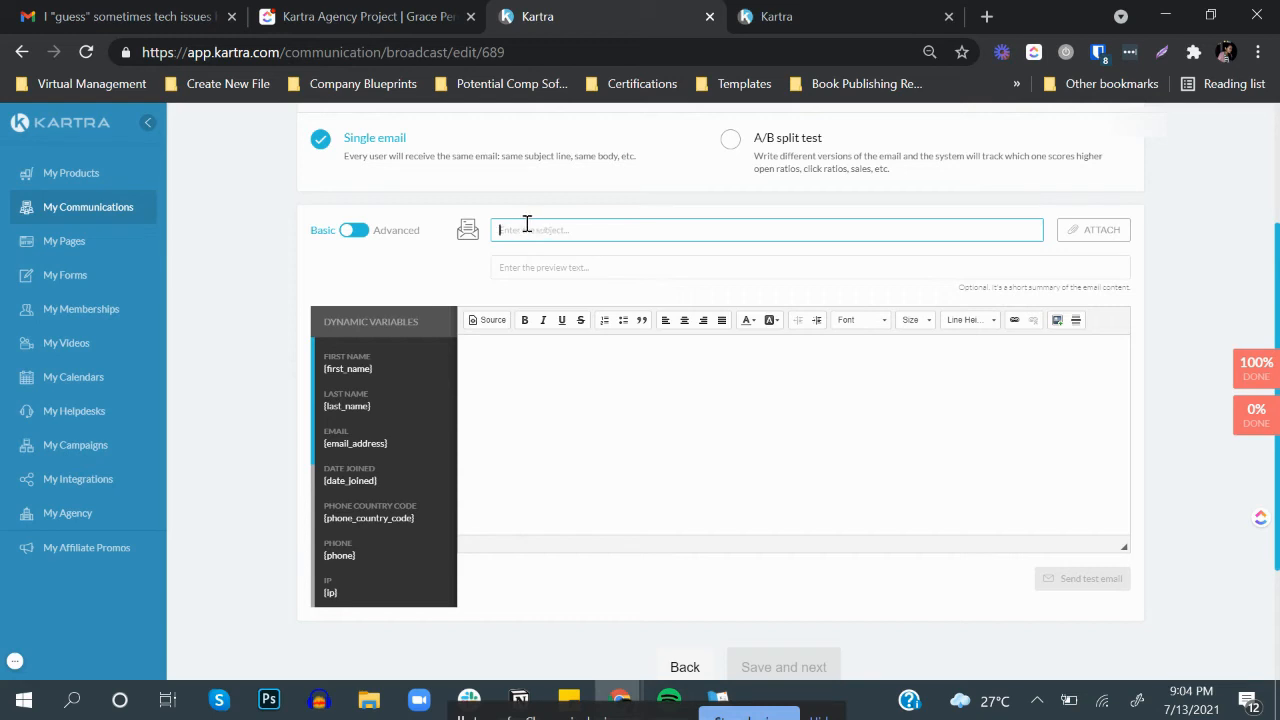
{"action": "type", "text": "title of the message goes here"}
{"action": "key", "text": "Left"}
{"action": "key", "text": "Left"}
{"action": "key", "text": "Left"}
{"action": "key", "text": "Left"}
{"action": "key", "text": "Left"}
{"action": "key", "text": "Tab"}
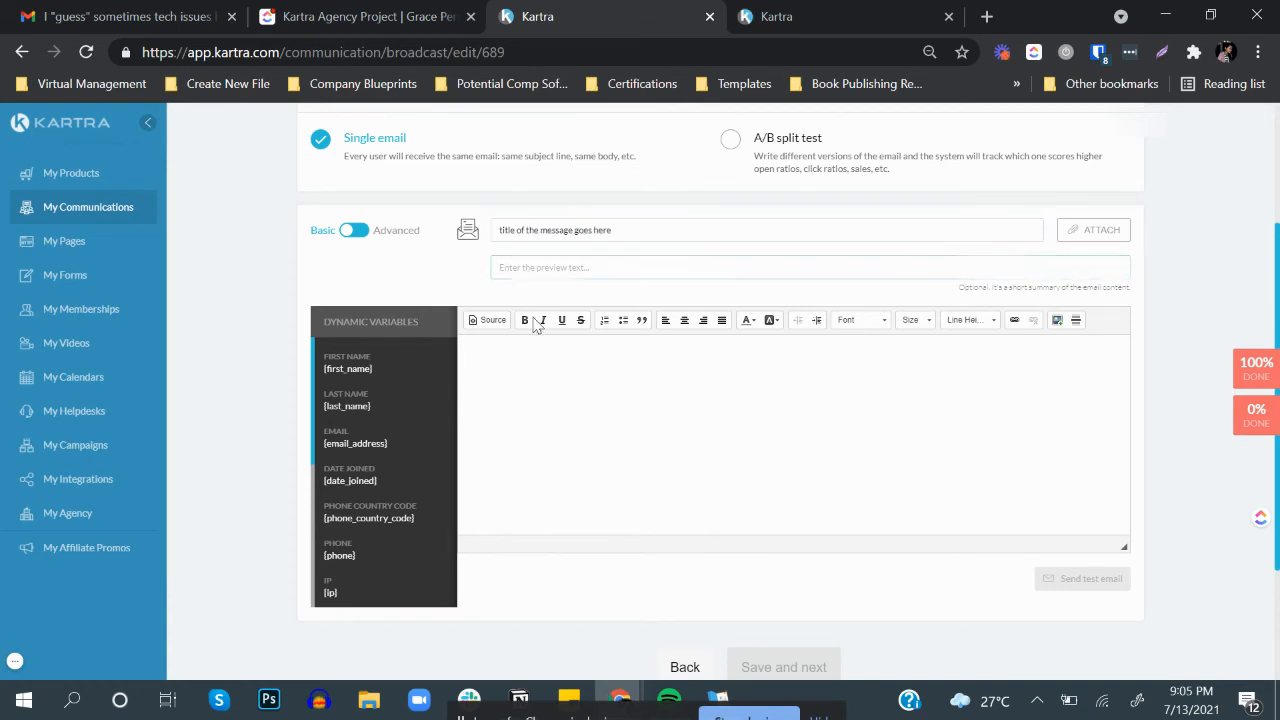
- Write "Message here" in the email body and make room for a greeting line above it
{"action": "left_click", "coordinate": [509, 395]}
{"action": "type", "text": "Message here"}
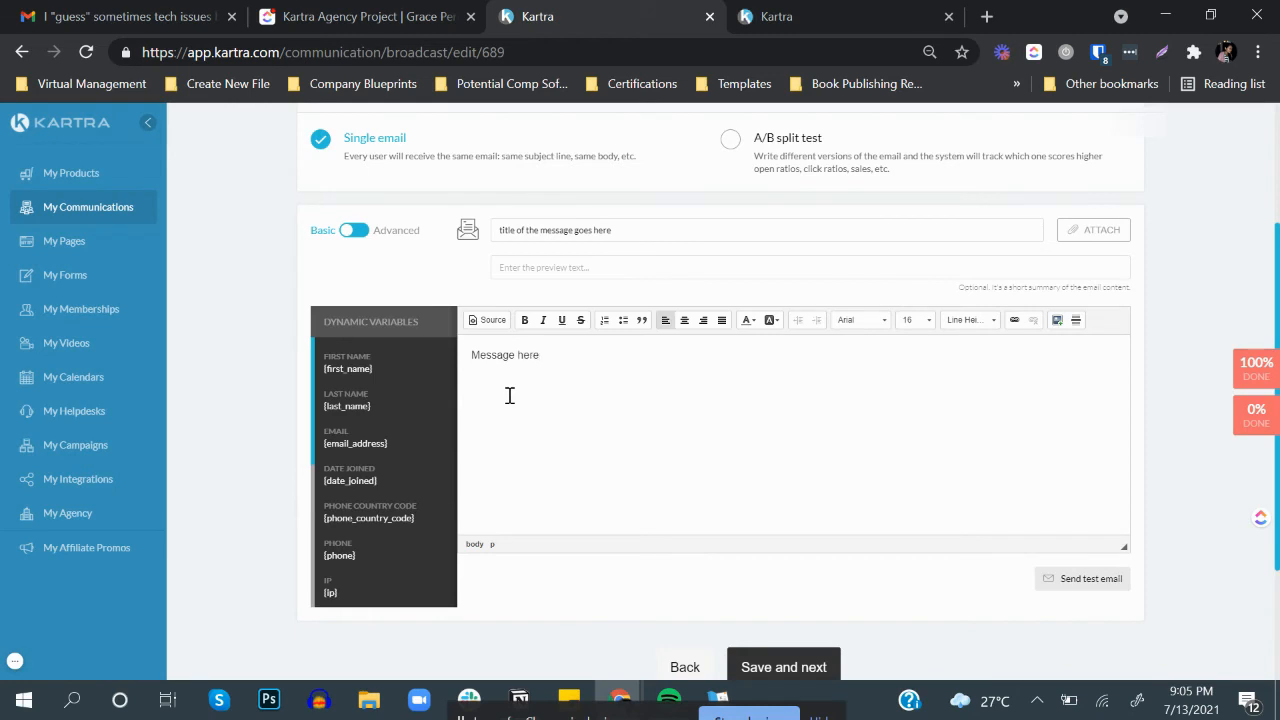
{"action": "key", "text": "Home"}
{"action": "key", "text": "Return"}
{"action": "key", "text": "Return"}
{"action": "key", "text": "Up"}
{"action": "key", "text": "Up"}
- Check the available dynamic variables and add the greeting "Hi {first_name}," above the message text
{"action": "mouse_move", "coordinate": [104, 666]}
{"action": "scroll", "coordinate": [384, 522], "scroll_direction": "down", "scroll_amount": 5}
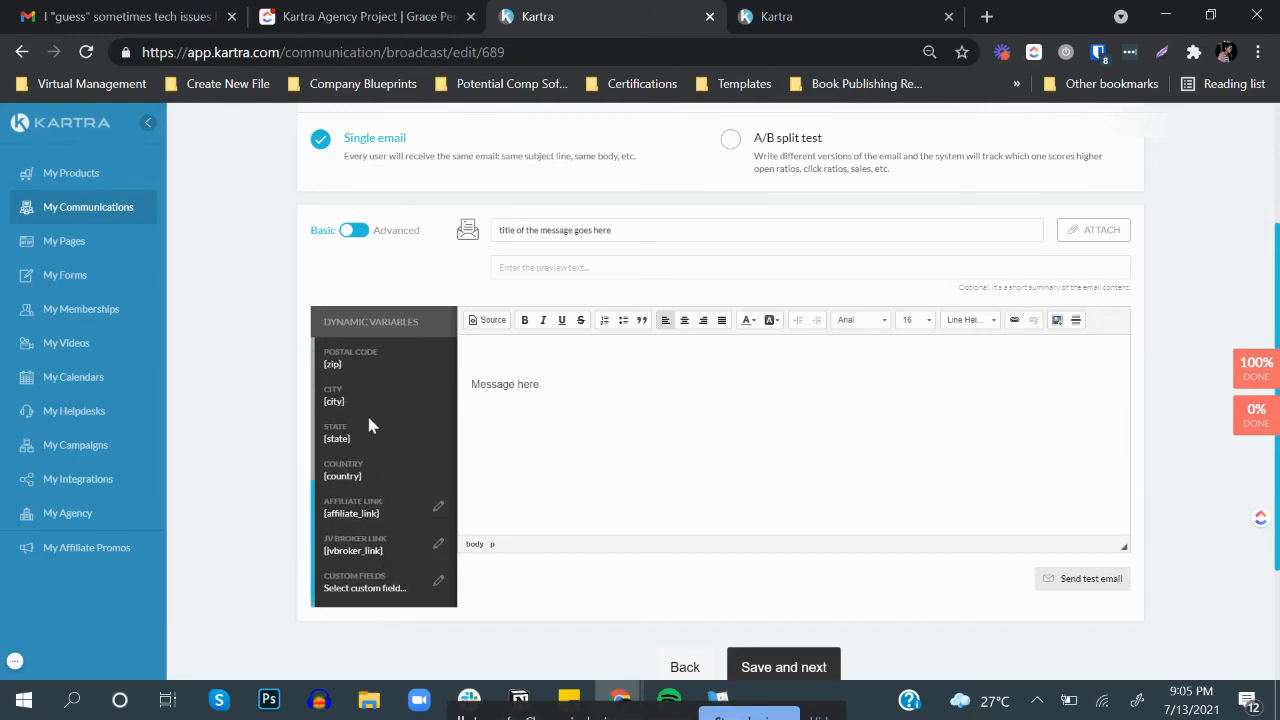
{"action": "scroll", "coordinate": [368, 410], "scroll_direction": "up", "scroll_amount": 5}
{"action": "scroll", "coordinate": [517, 437], "scroll_direction": "up", "scroll_amount": 2}
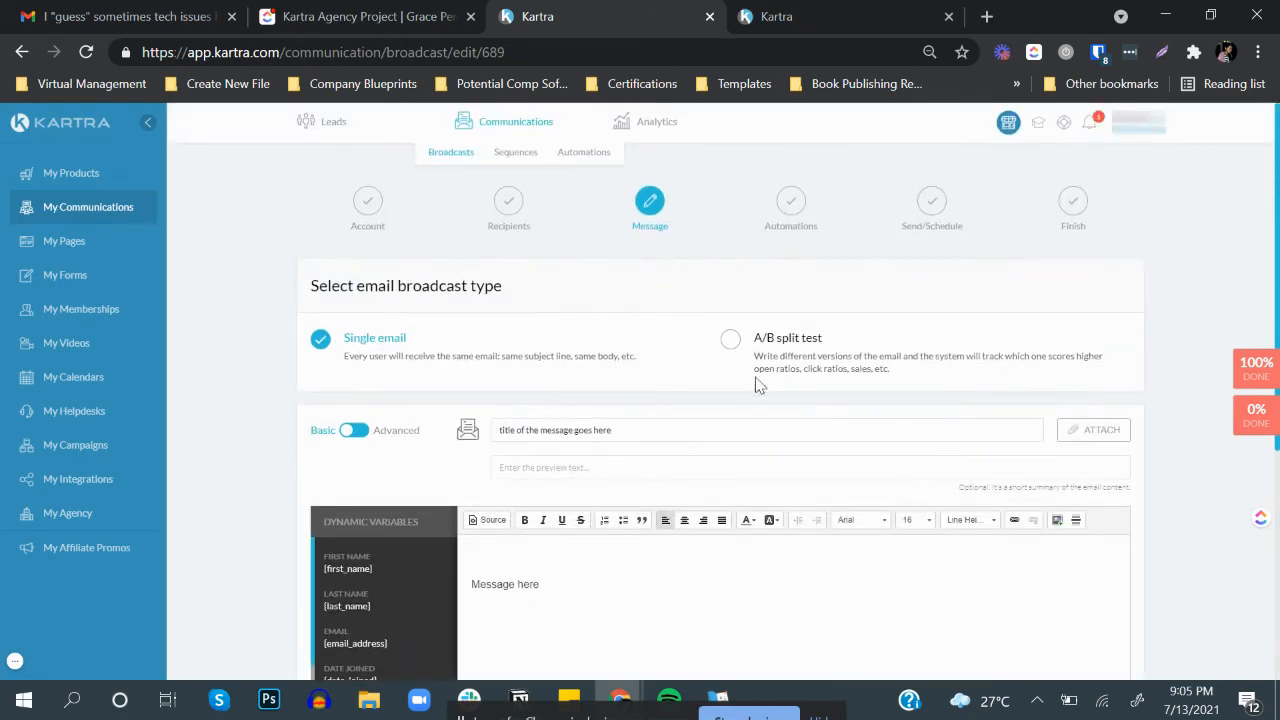
{"action": "scroll", "coordinate": [757, 383], "scroll_direction": "down", "scroll_amount": 4}
{"action": "left_click", "coordinate": [506, 175]}
{"action": "type", "text": "Hi"}
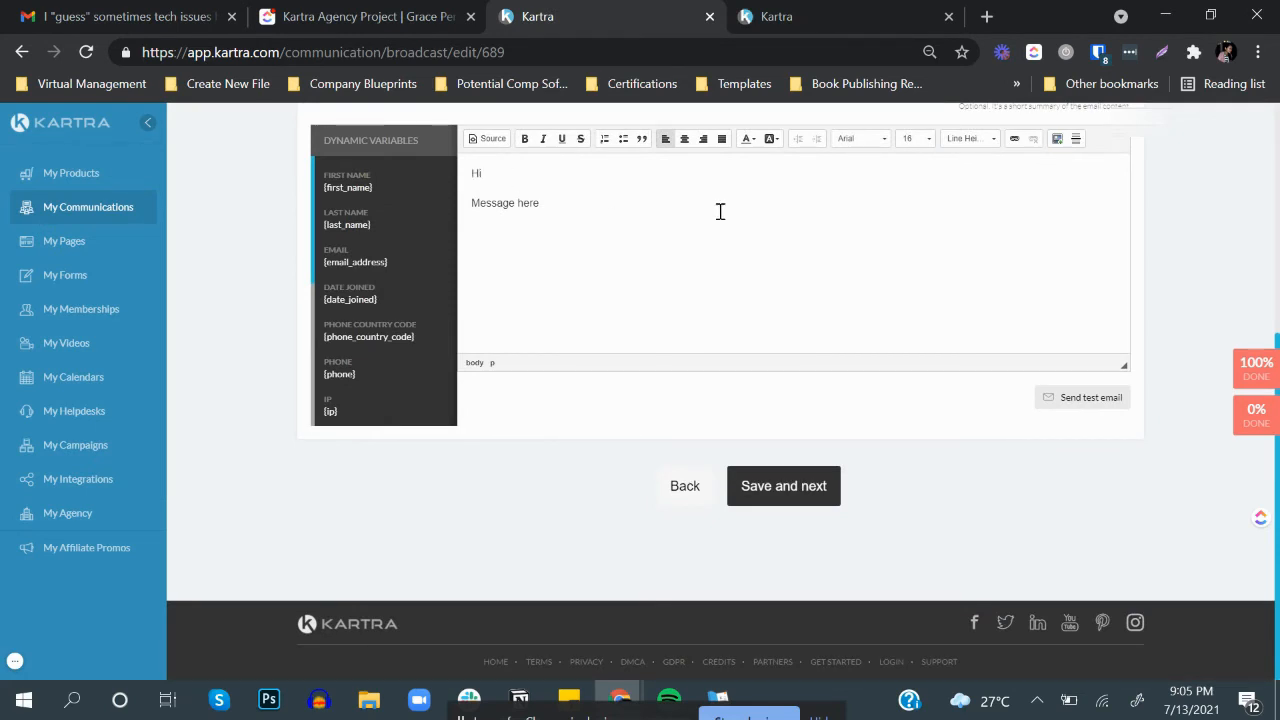
{"action": "scroll", "coordinate": [765, 245], "scroll_direction": "up", "scroll_amount": 1}
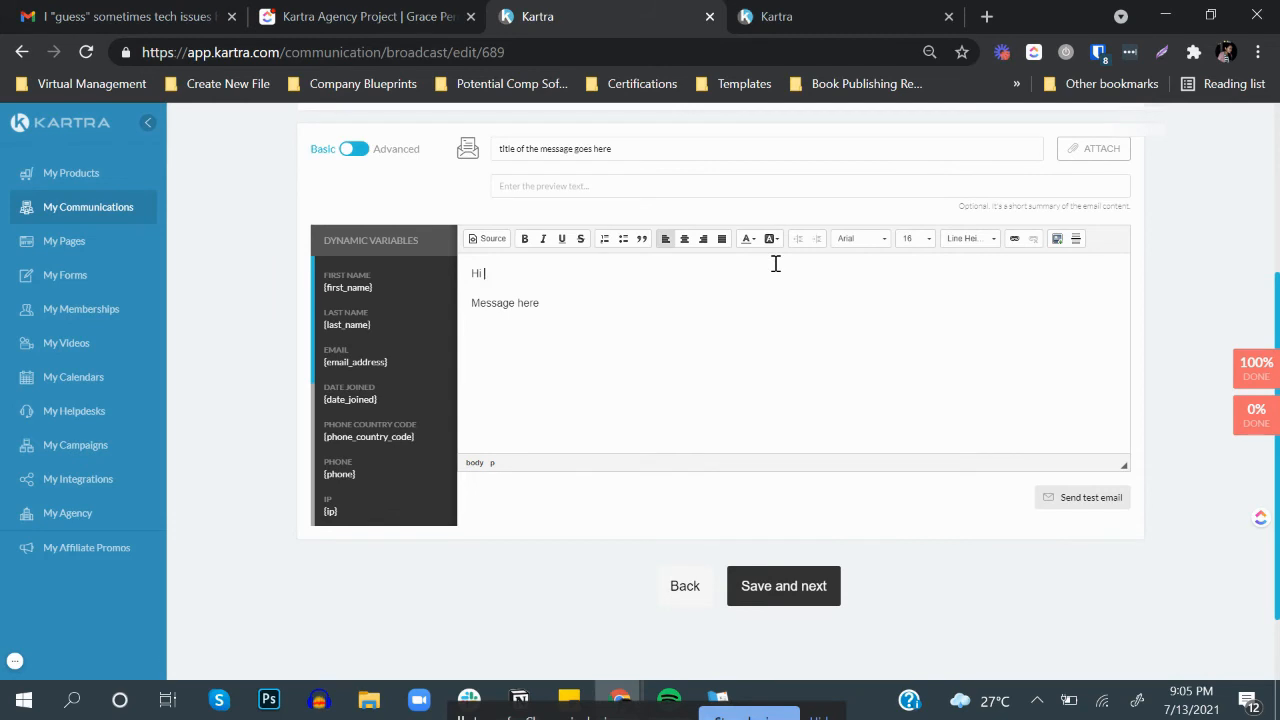
{"action": "left_click_drag", "start_coordinate": [385, 287], "coordinate": [324, 288]}
{"action": "left_click", "coordinate": [546, 270]}
{"action": "type", "text": "{first_name}"}
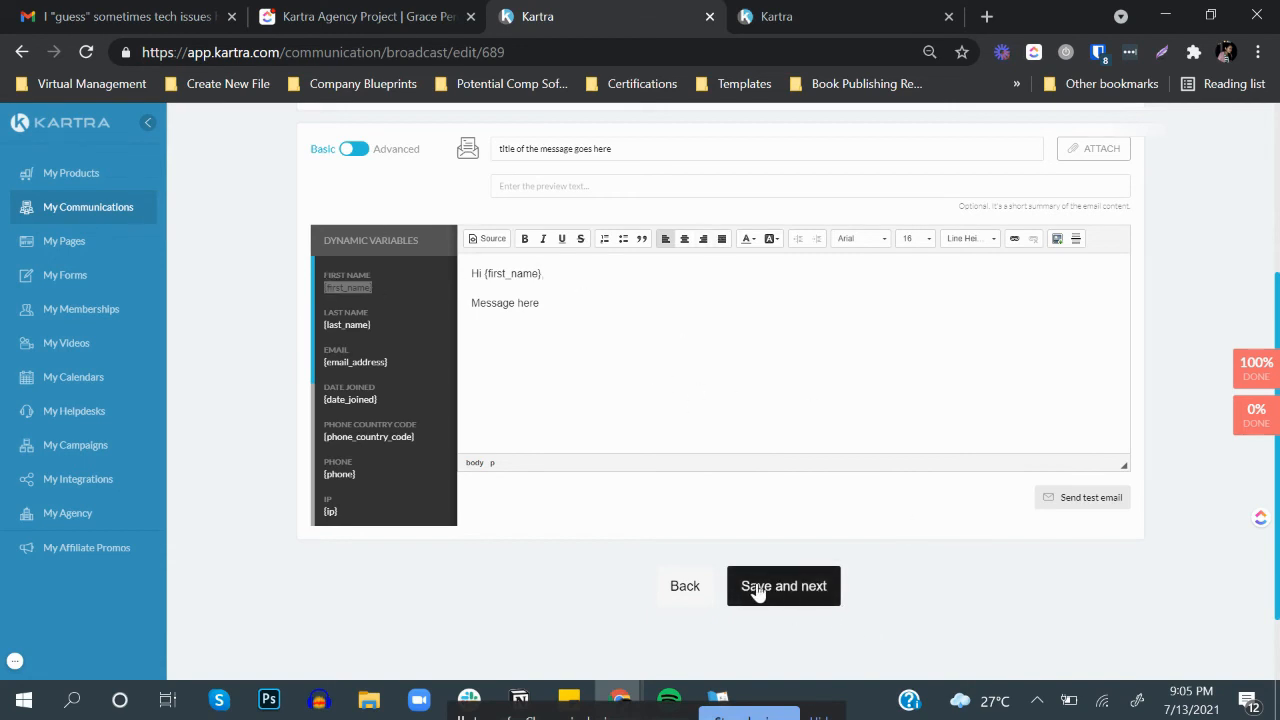
{"action": "scroll", "coordinate": [808, 408], "scroll_direction": "up", "scroll_amount": 1}
{"action": "scroll", "coordinate": [808, 408], "scroll_direction": "down", "scroll_amount": 1}
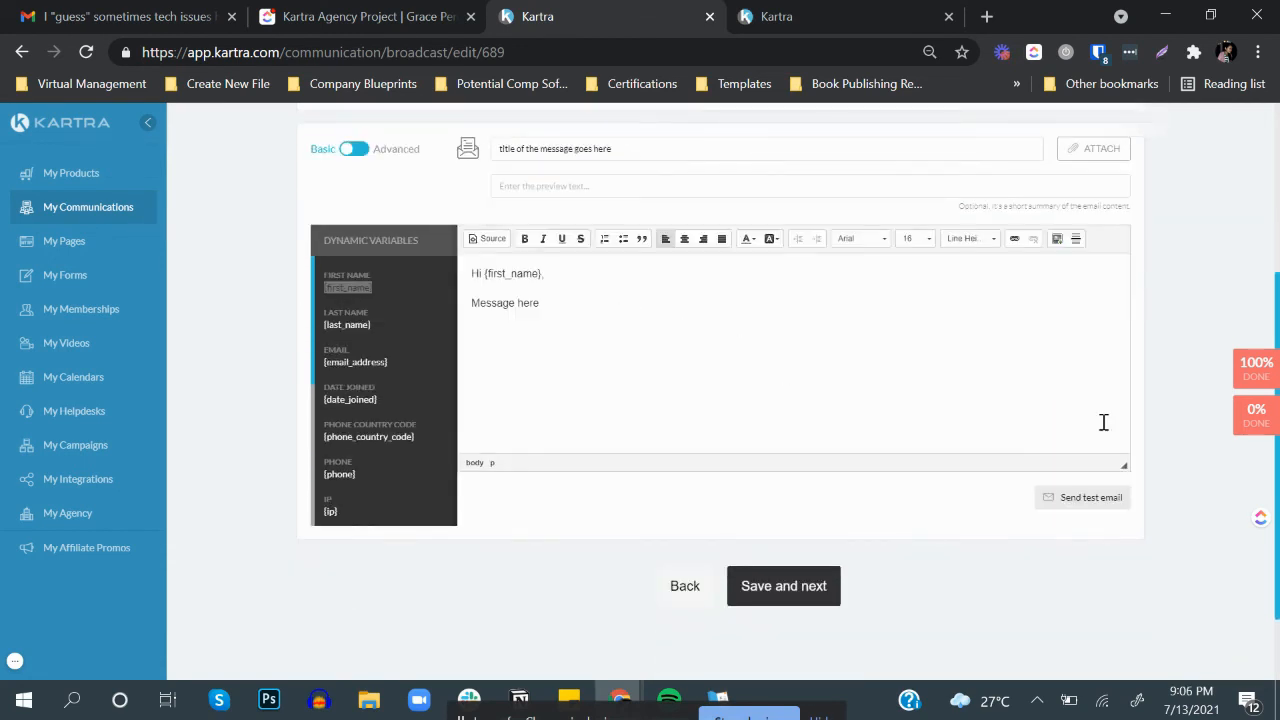
{"action": "left_click", "coordinate": [1106, 512]}
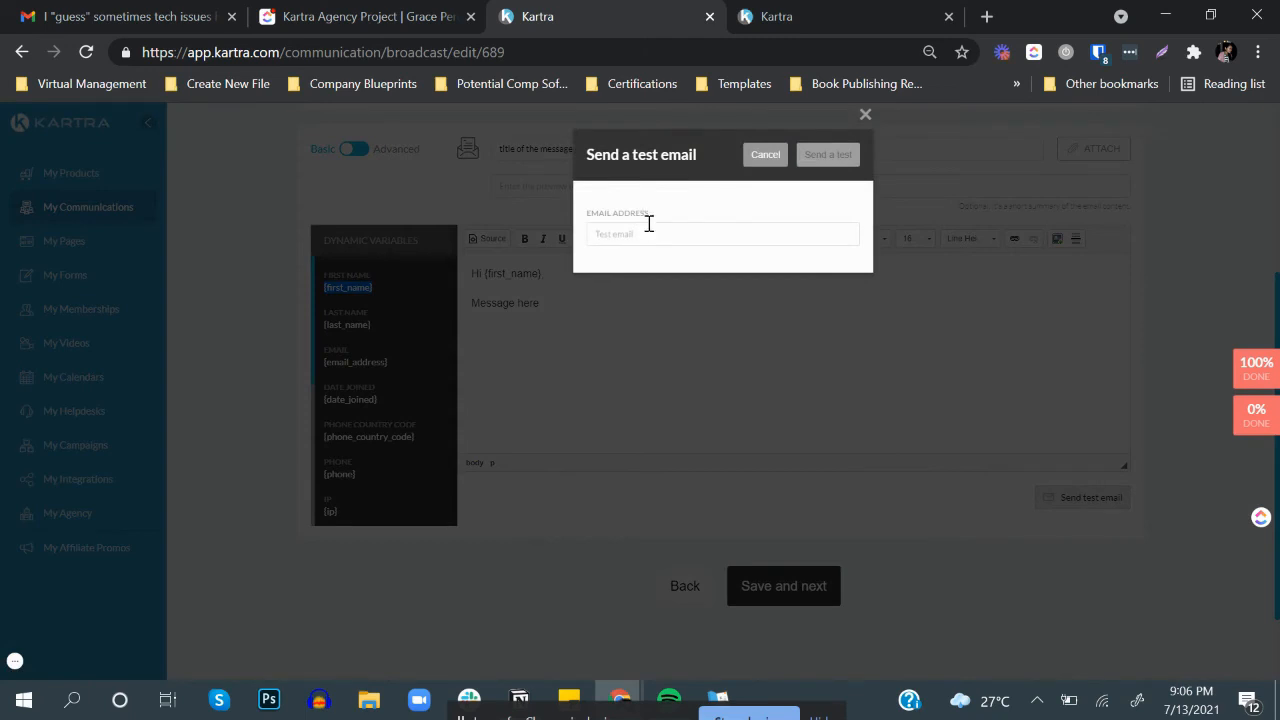
{"action": "left_click", "coordinate": [650, 233]}
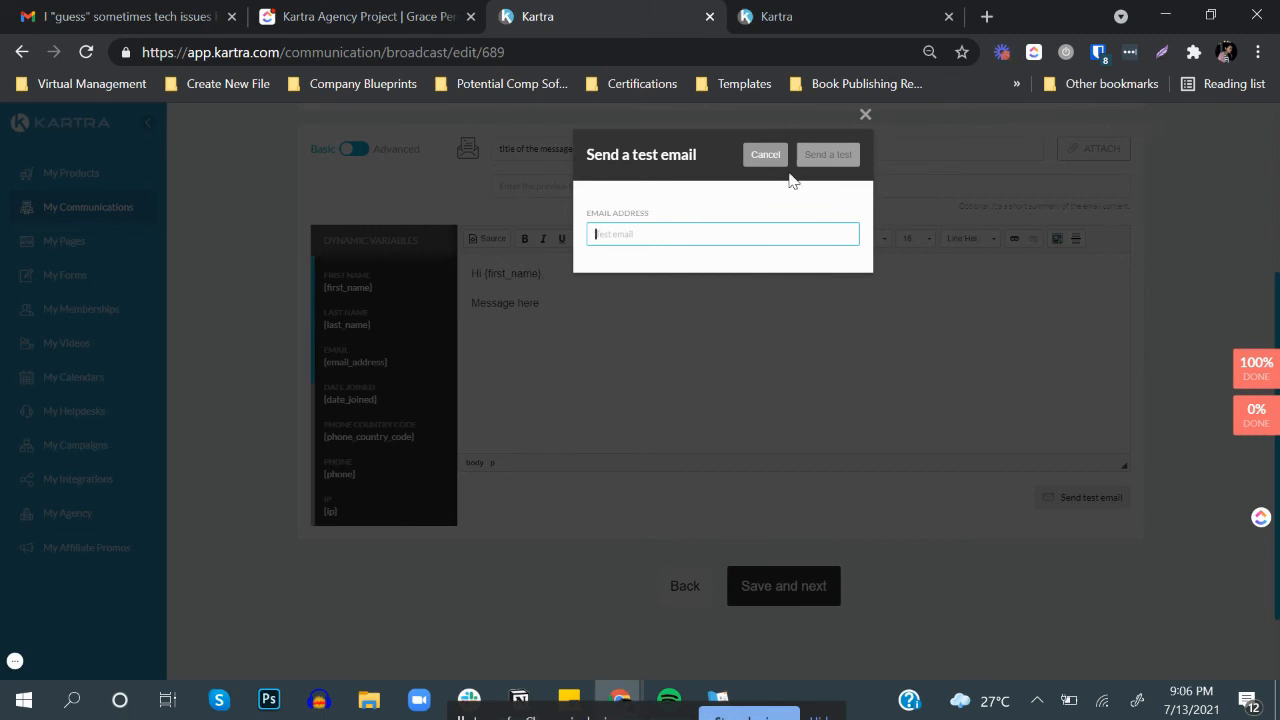
{"action": "left_click", "coordinate": [768, 155]}
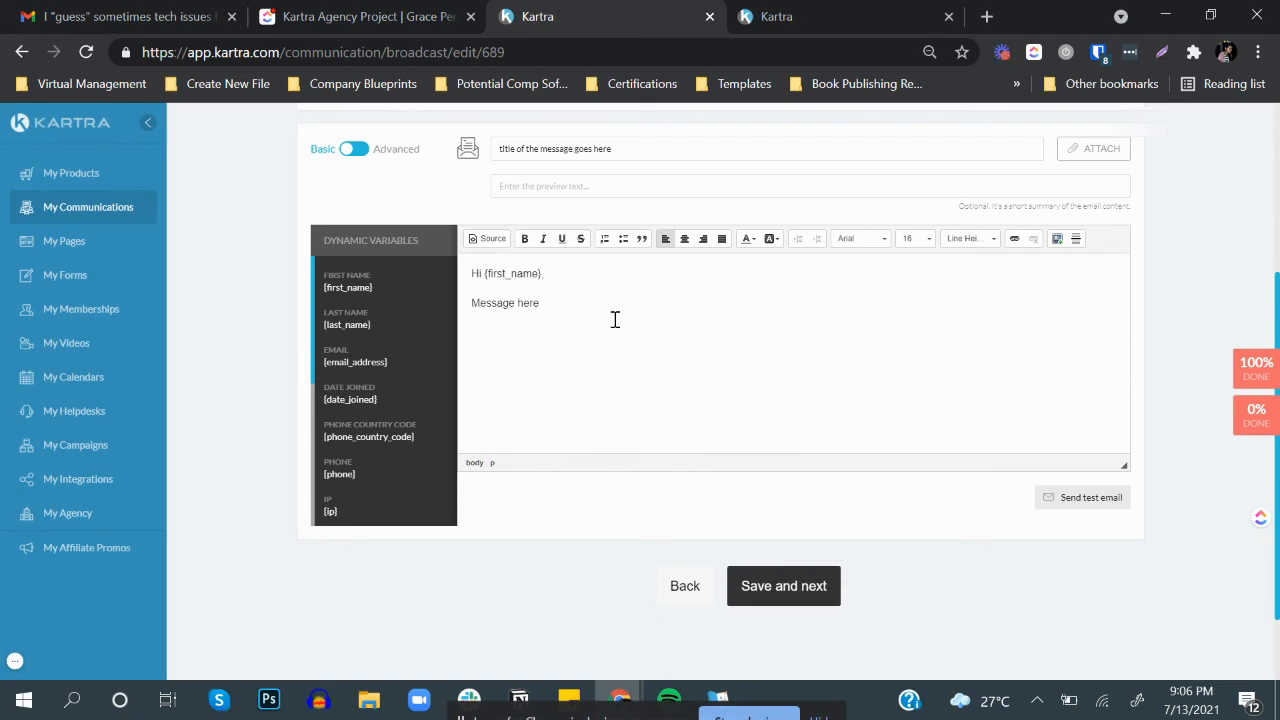
- Save the message, continue without adding an automation and choose Schedule for later as the sending option
{"action": "left_click", "coordinate": [776, 588]}
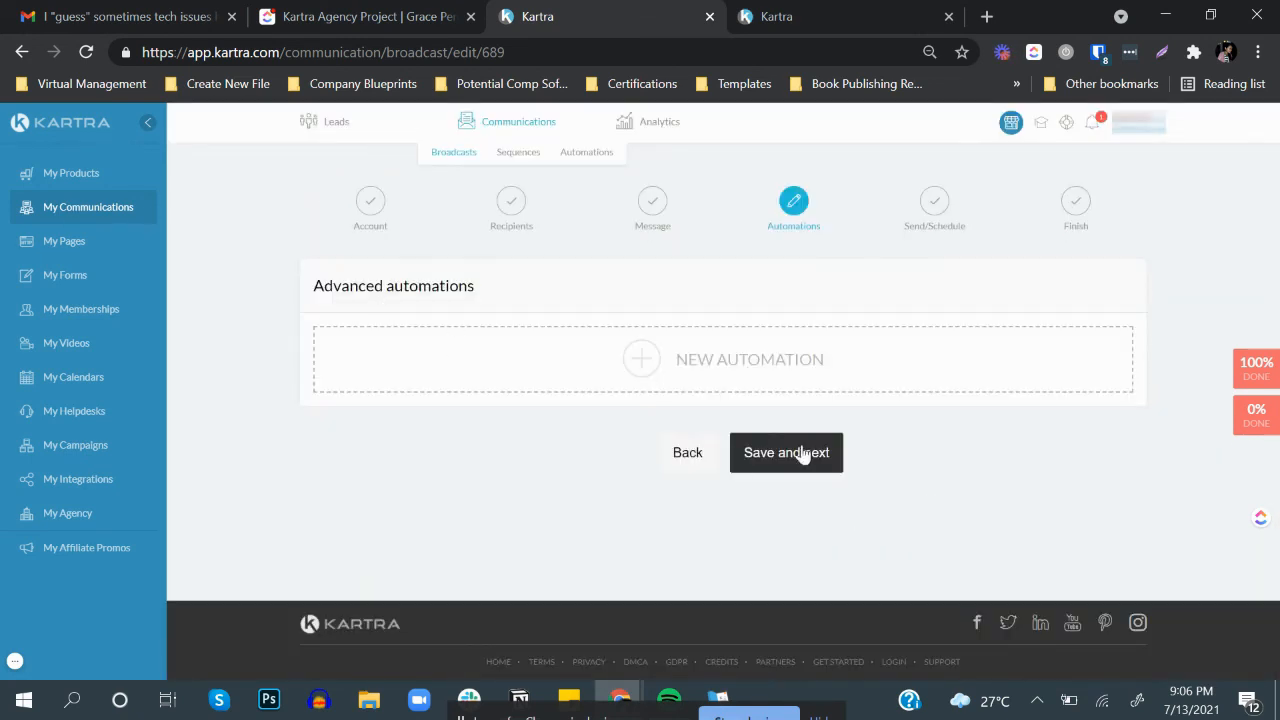
{"action": "left_click", "coordinate": [803, 455]}
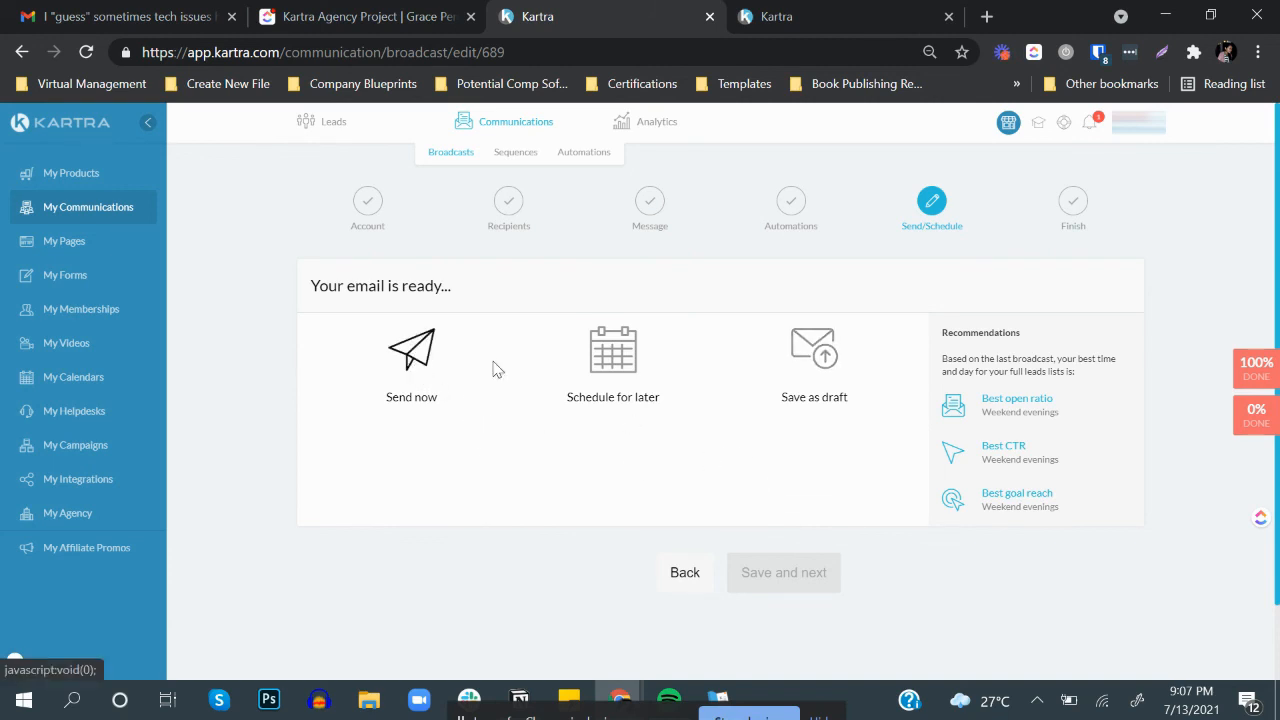
{"action": "left_click", "coordinate": [613, 355]}
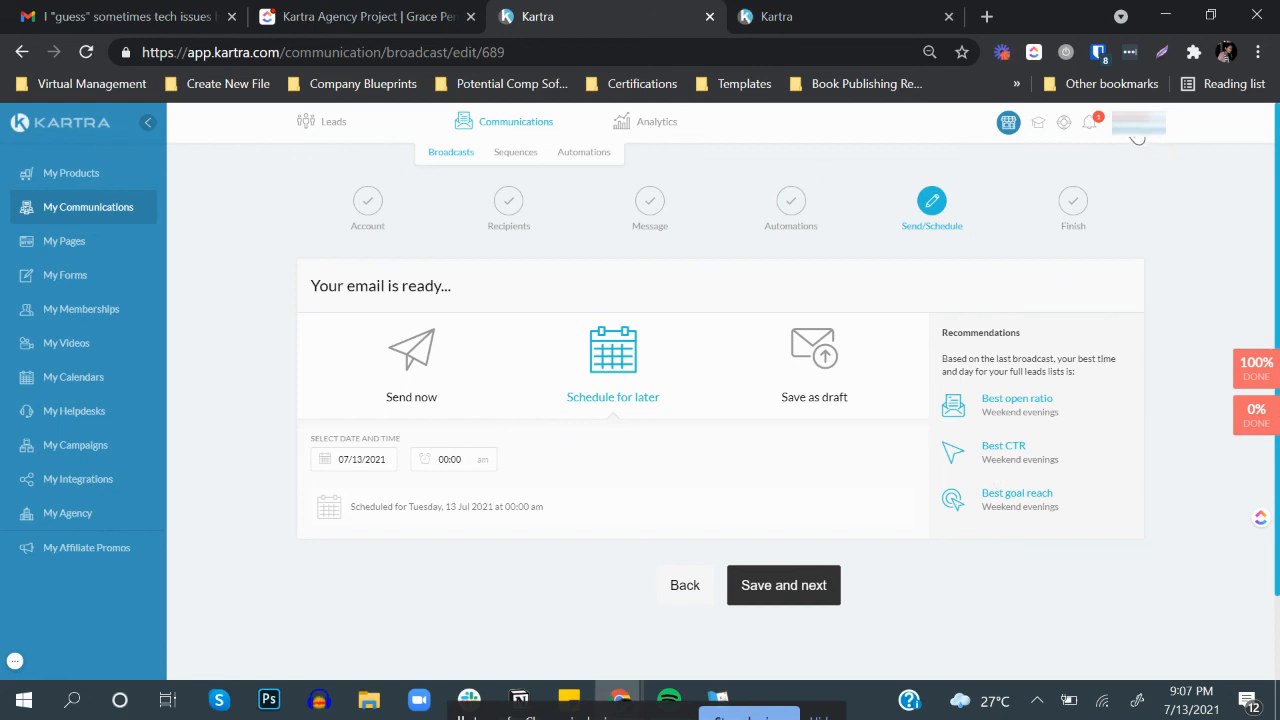
{"action": "left_click", "coordinate": [1134, 128]}
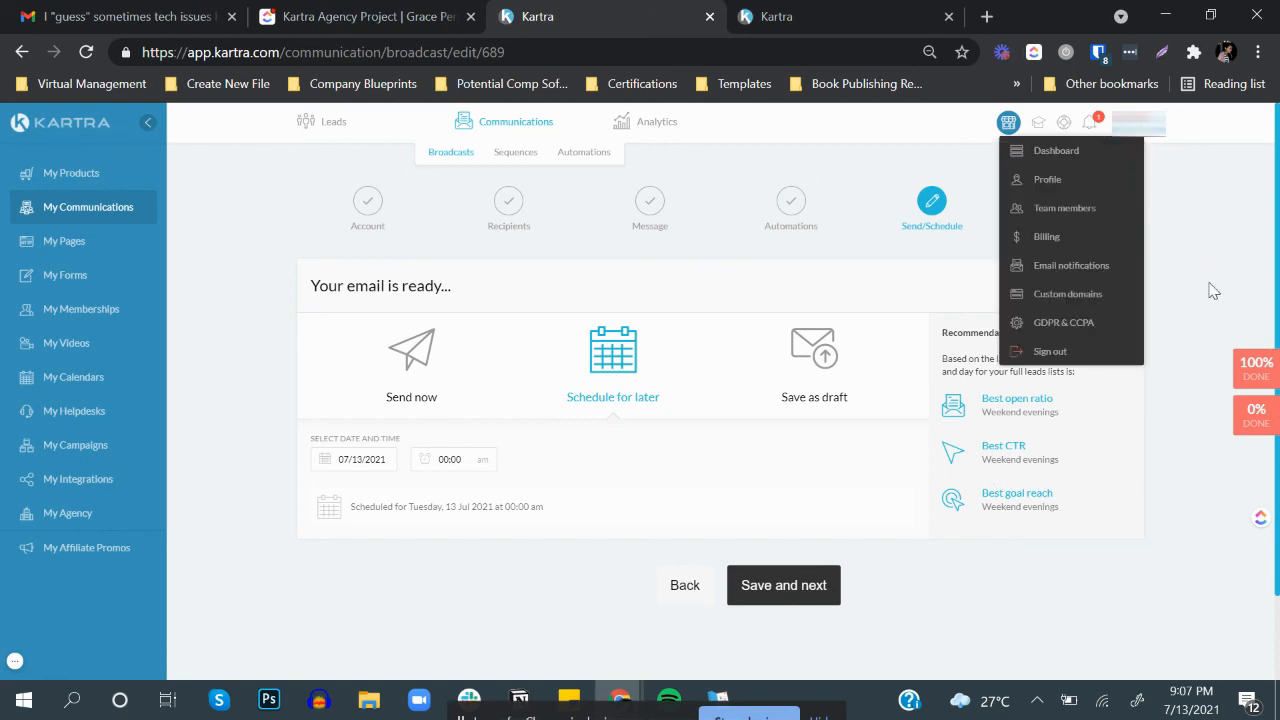
{"action": "left_click", "coordinate": [650, 474]}
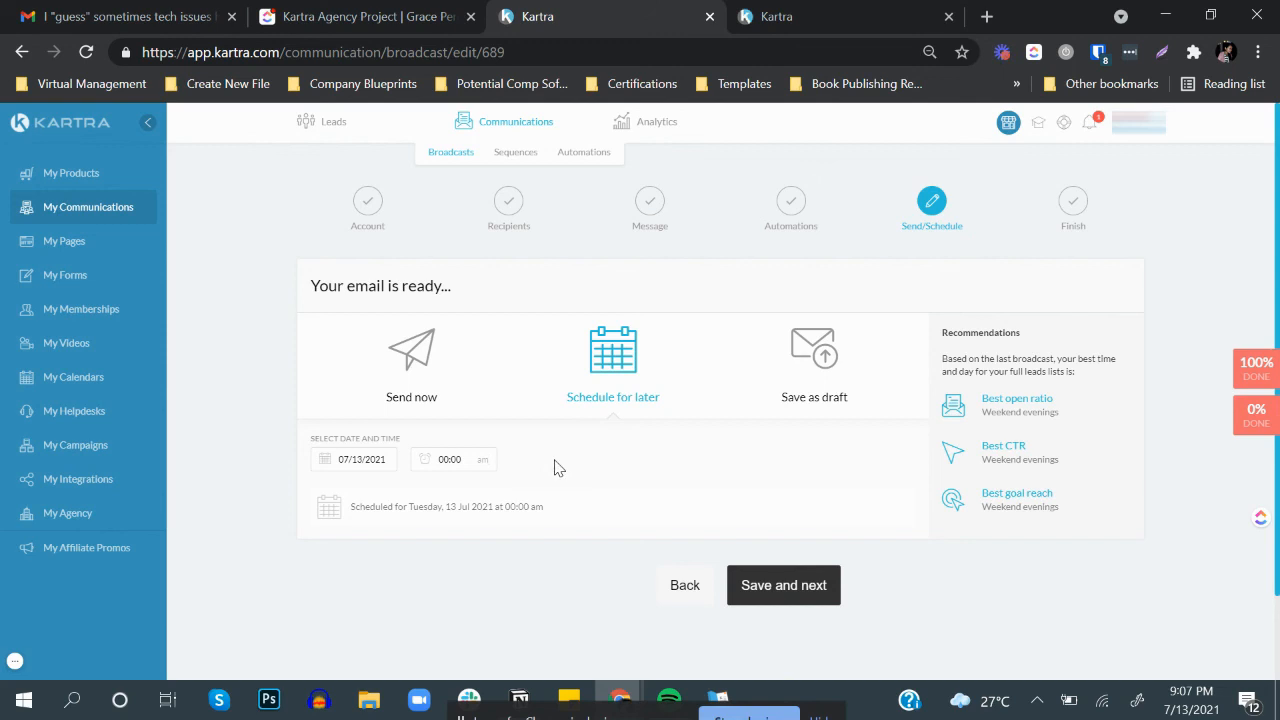
- Set the scheduled sending time to 10:00 am, save the schedule and review the broadcast details
{"action": "left_click", "coordinate": [449, 460]}
{"action": "left_click", "coordinate": [453, 349]}
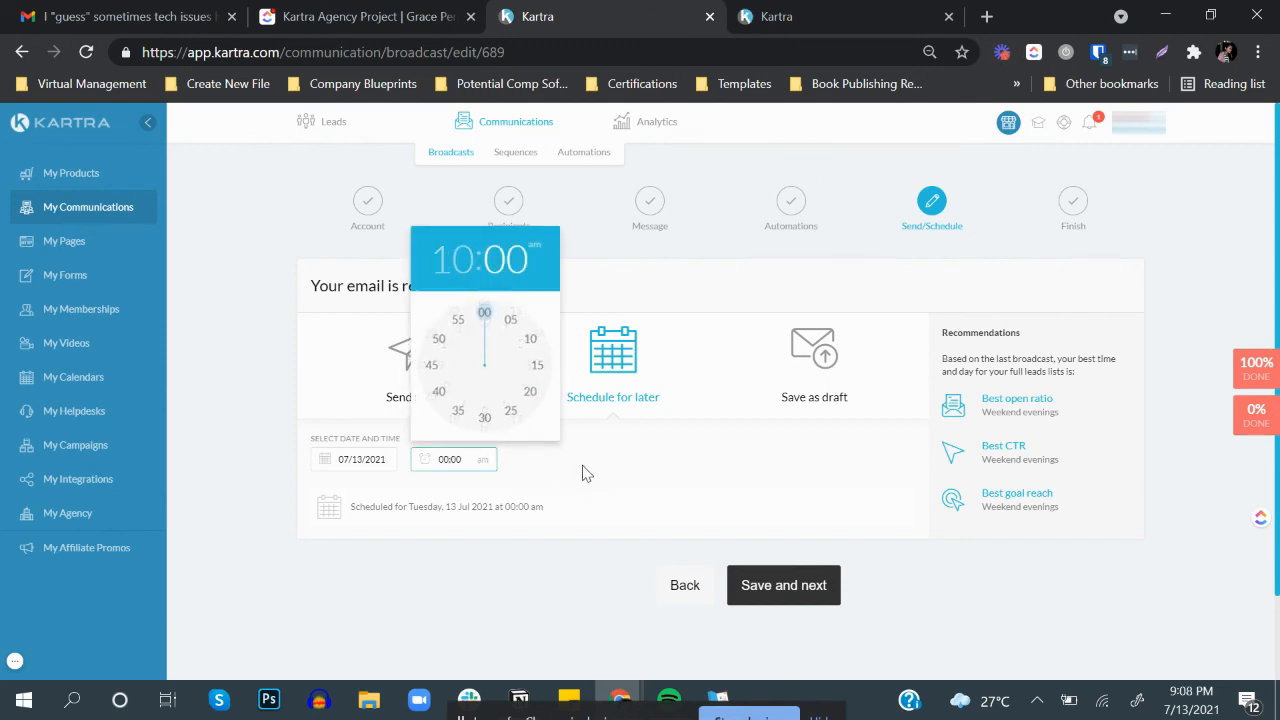
{"action": "left_click", "coordinate": [484, 313]}
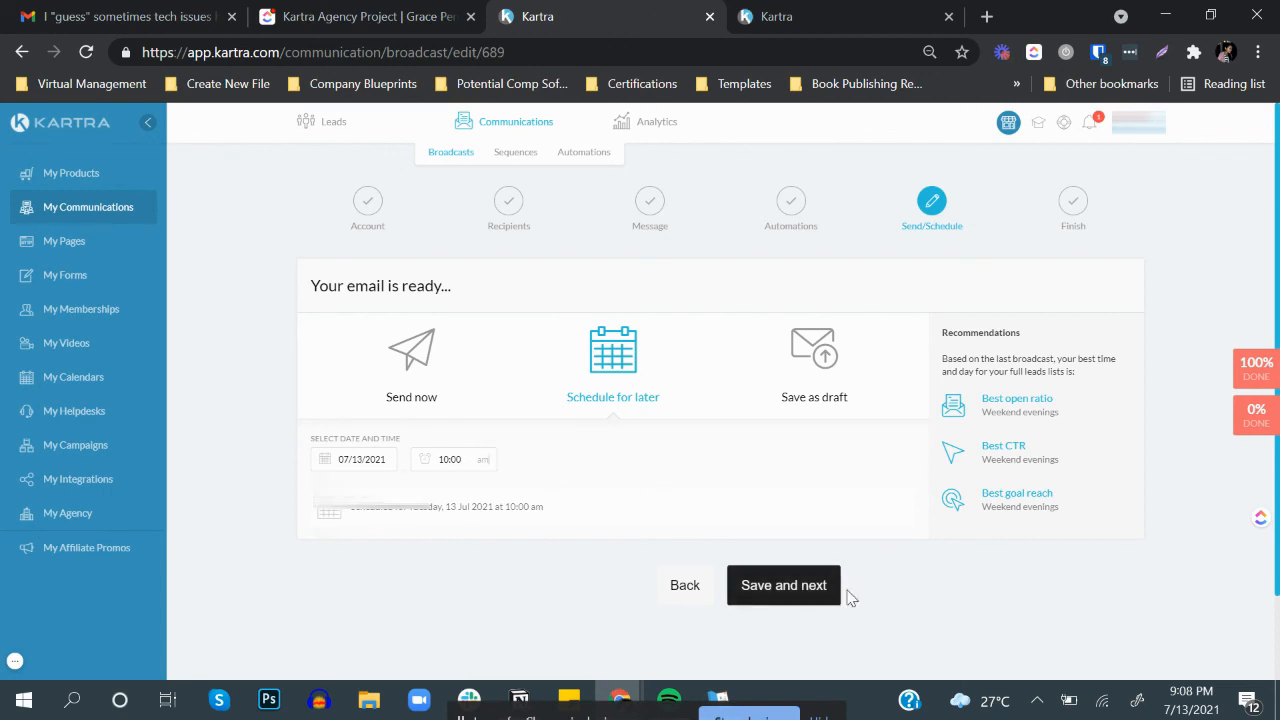
{"action": "left_click", "coordinate": [817, 584]}
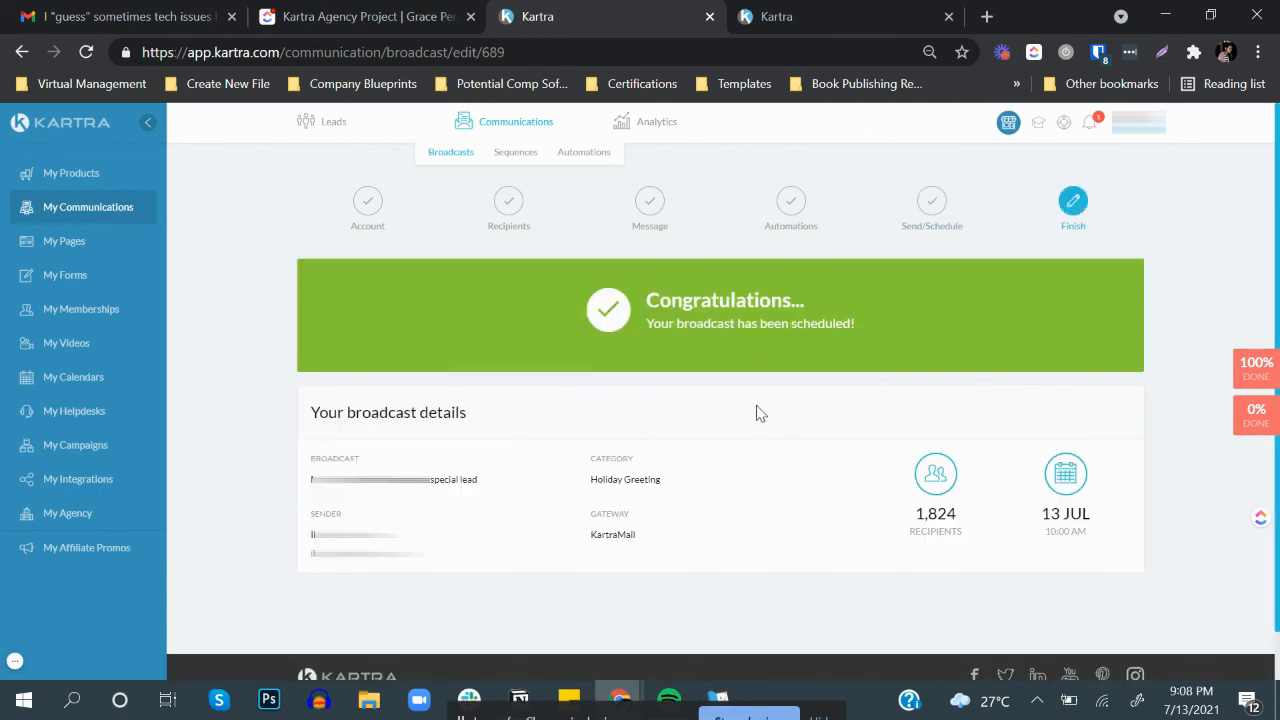
{"action": "scroll", "coordinate": [757, 412], "scroll_direction": "down", "scroll_amount": 1}
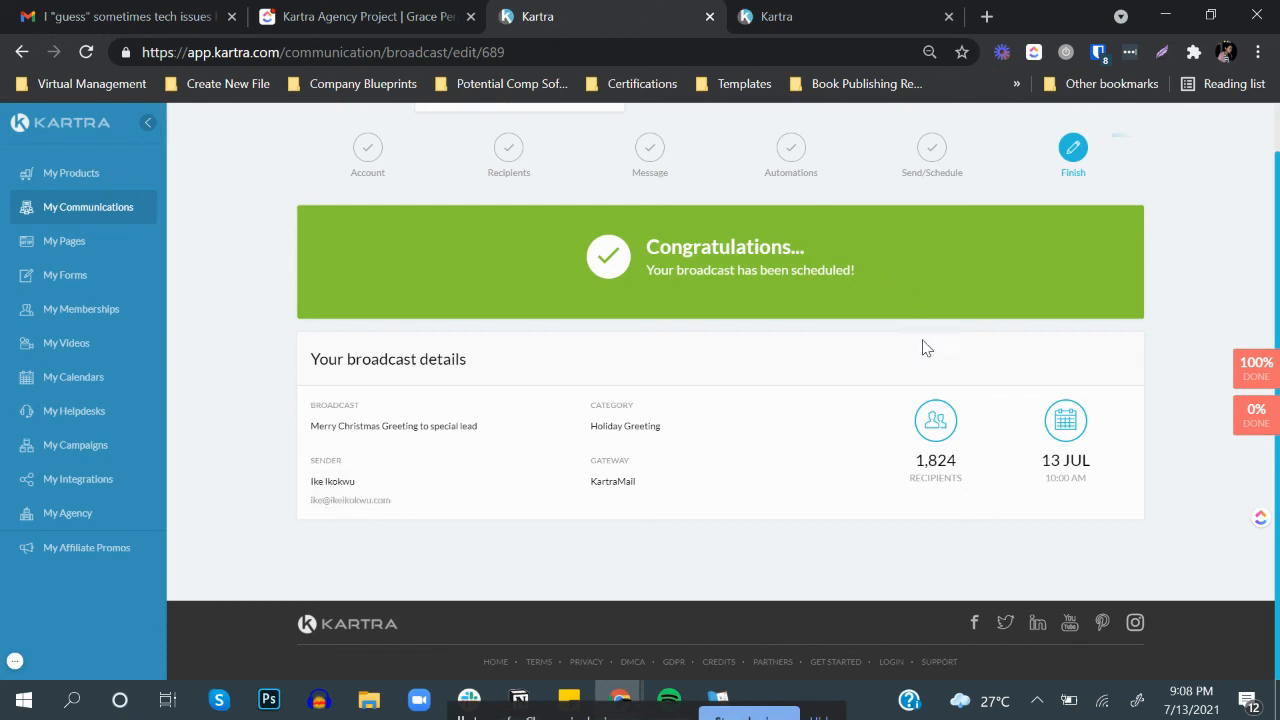
{"action": "scroll", "coordinate": [923, 346], "scroll_direction": "up", "scroll_amount": 1}
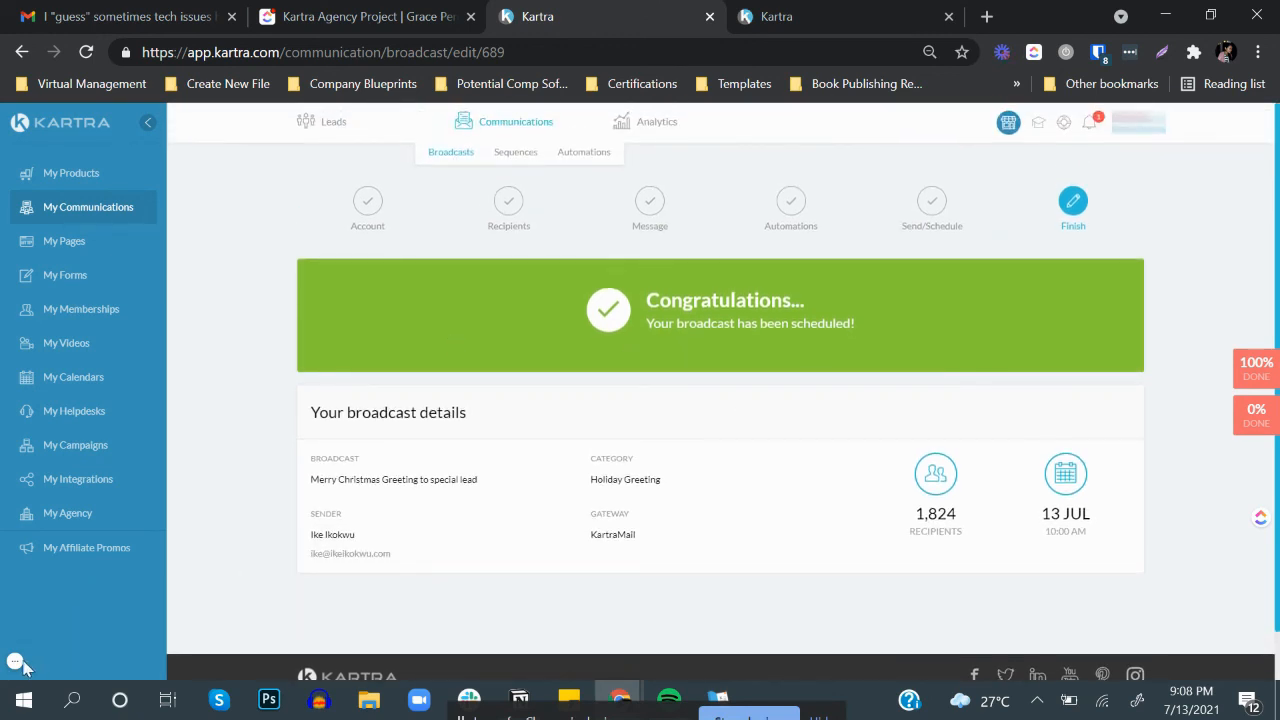